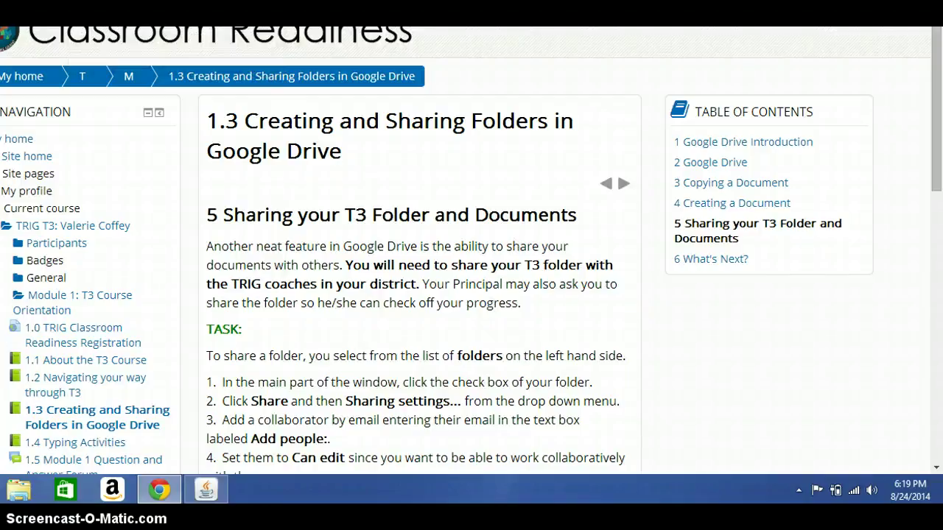
# Switch to the Google Drive sign-in page, enter the account password and sign in
pyautogui.hotkey('ctrl', 'Tab')
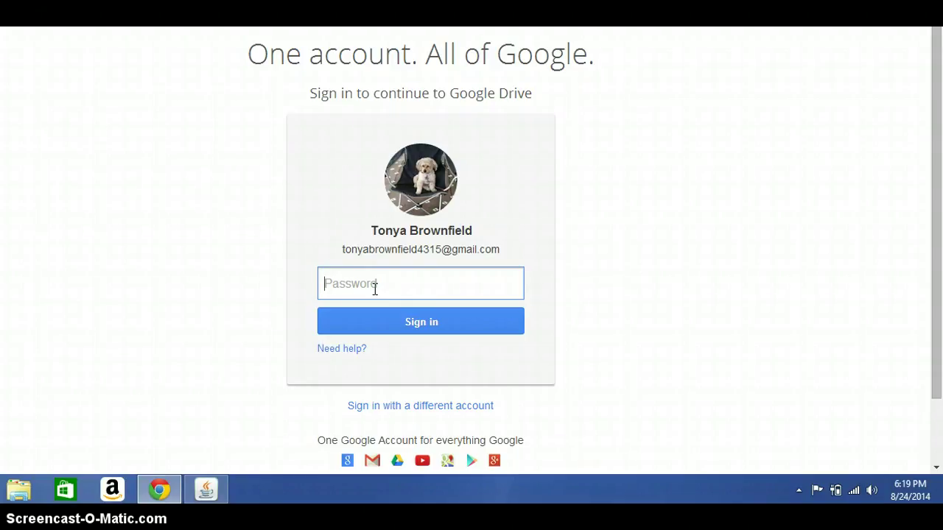
pyautogui.write('***************************')
pyautogui.moveTo(451, 285); pyautogui.dragTo(282, 283)
pyautogui.write('*')
pyautogui.press('BackSpace')
pyautogui.write('***********')
pyautogui.click(394, 333)
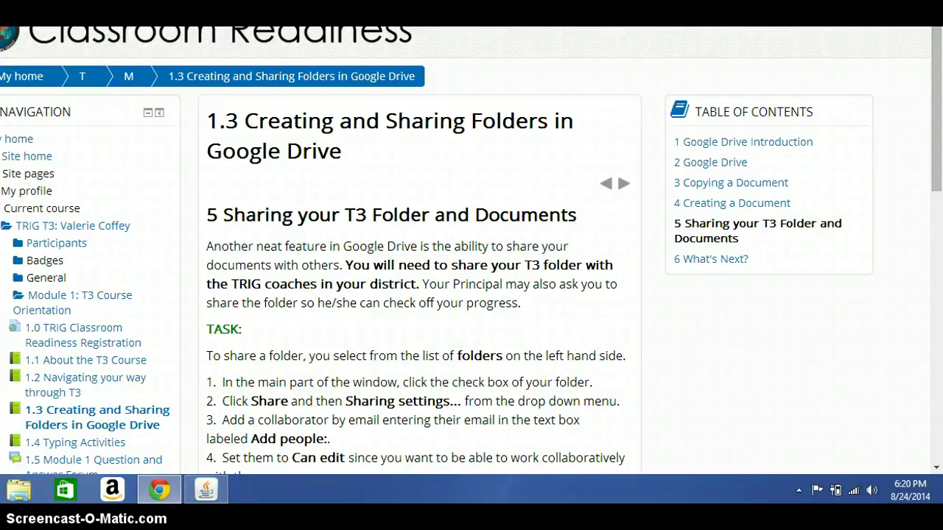
# Open the Dieck 3/4 Math and Science document from the Learning Community 2014-2015 folder and bring up its sharing settings
pyautogui.hotkey('ctrl', 'Tab')
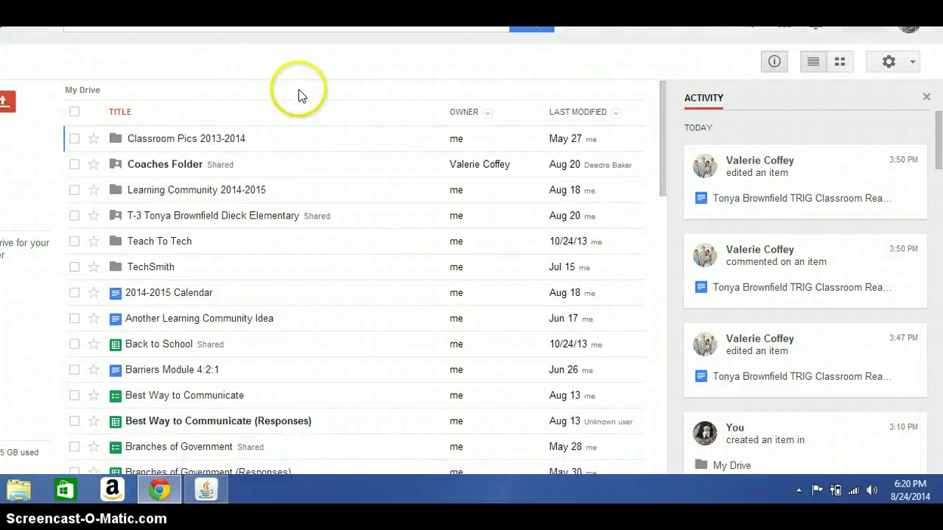
pyautogui.click(166, 190)
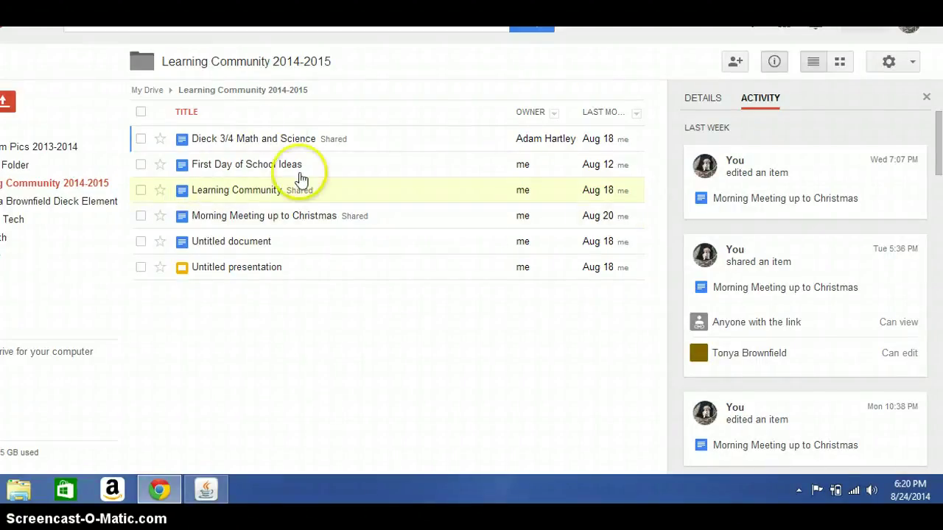
pyautogui.click(259, 140)
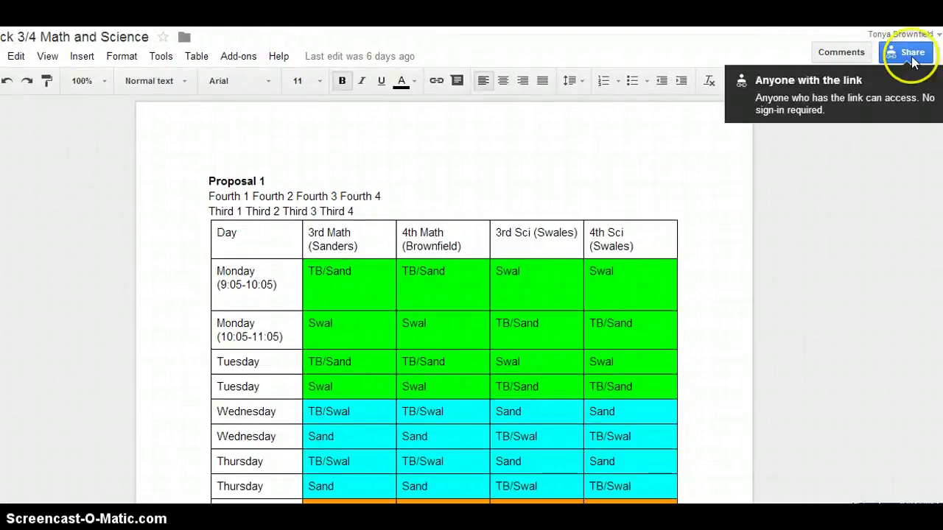
pyautogui.click(911, 59)
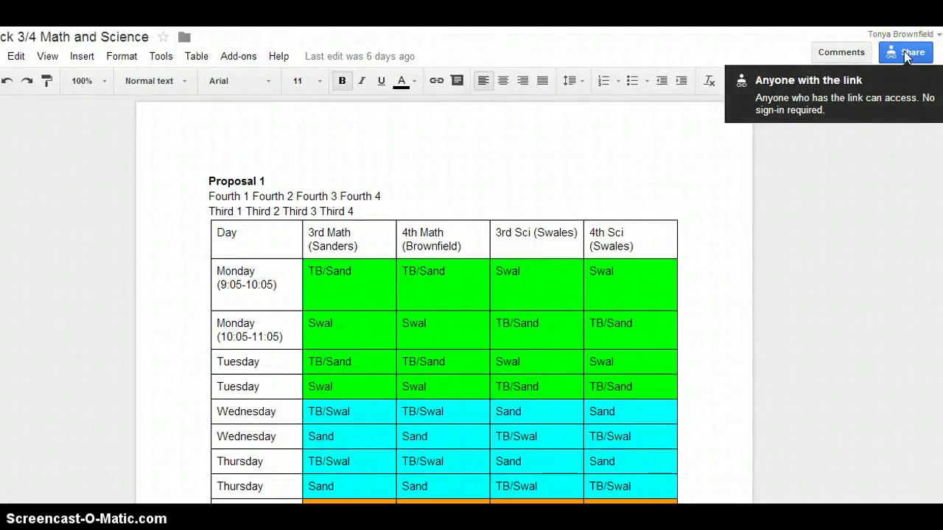
pyautogui.click(906, 56)
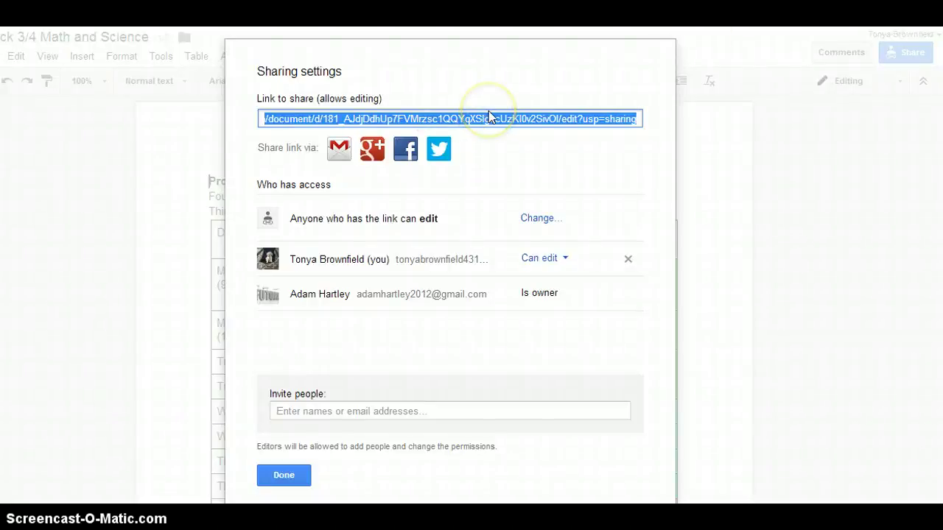
# Add a colleague from the suggested contacts to the document's invitation
pyautogui.click(298, 417)
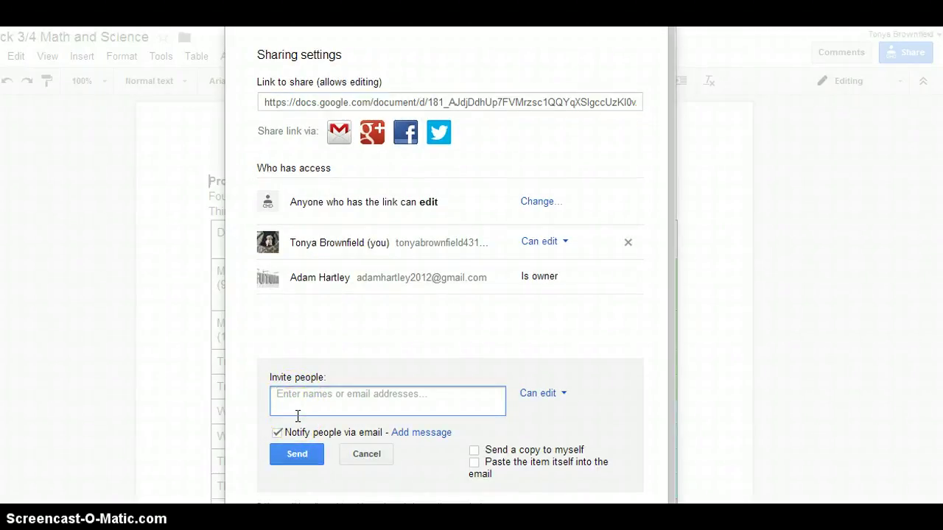
pyautogui.write('m')
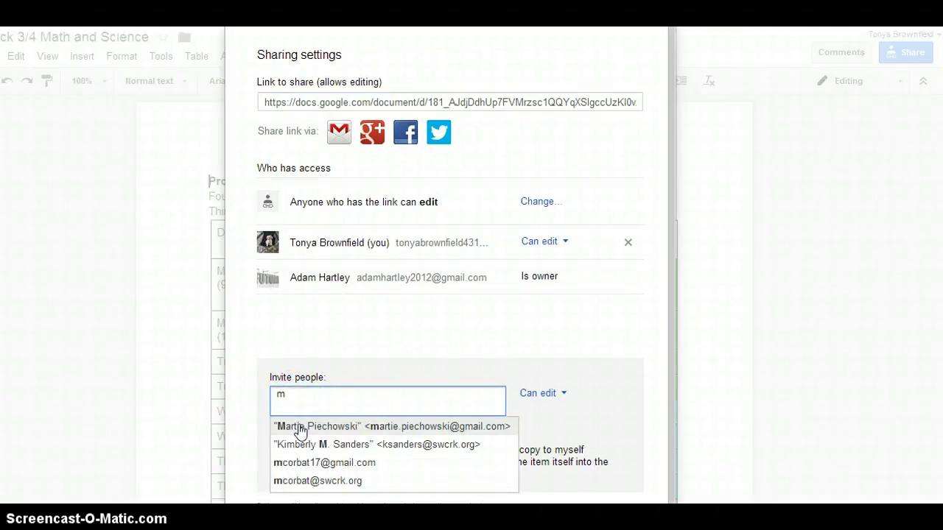
pyautogui.click(300, 431)
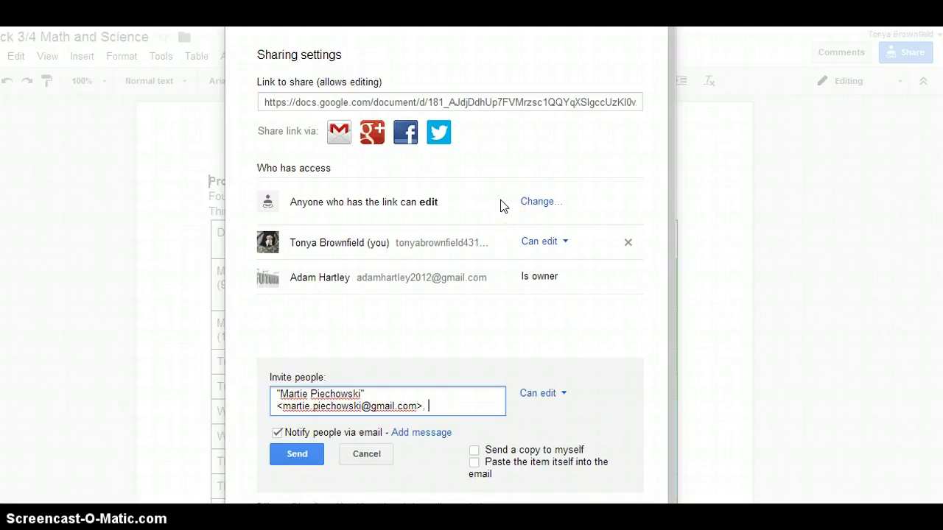
# Try the Specific people, Public on the web and Anyone with the link options for the document's link sharing
pyautogui.click(537, 204)
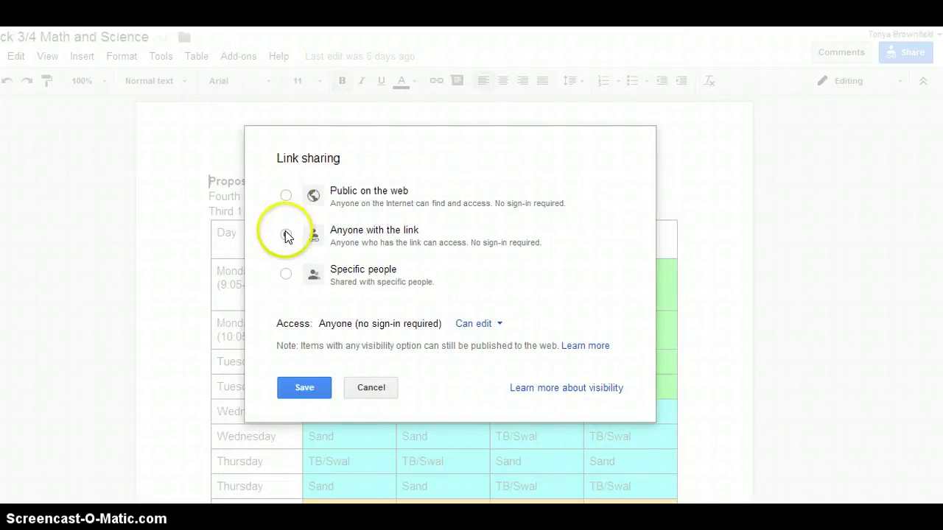
pyautogui.click(285, 276)
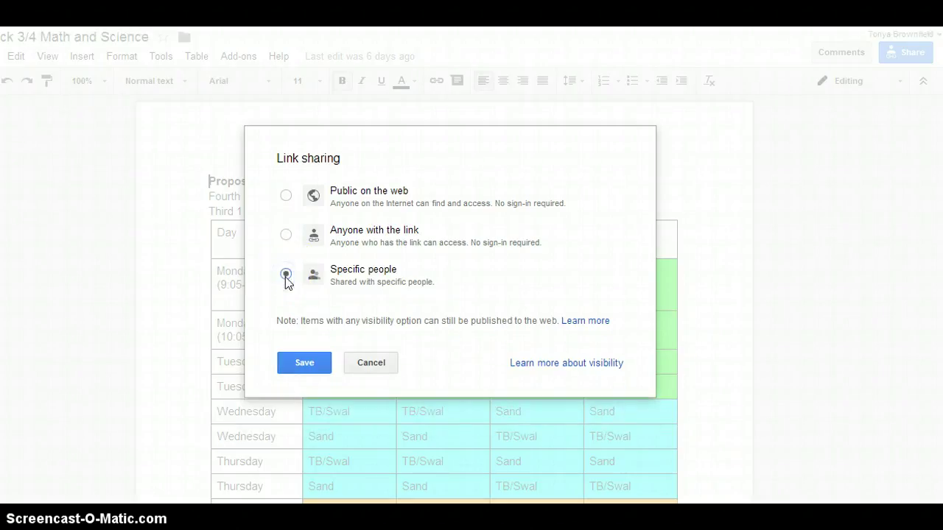
pyautogui.click(288, 236)
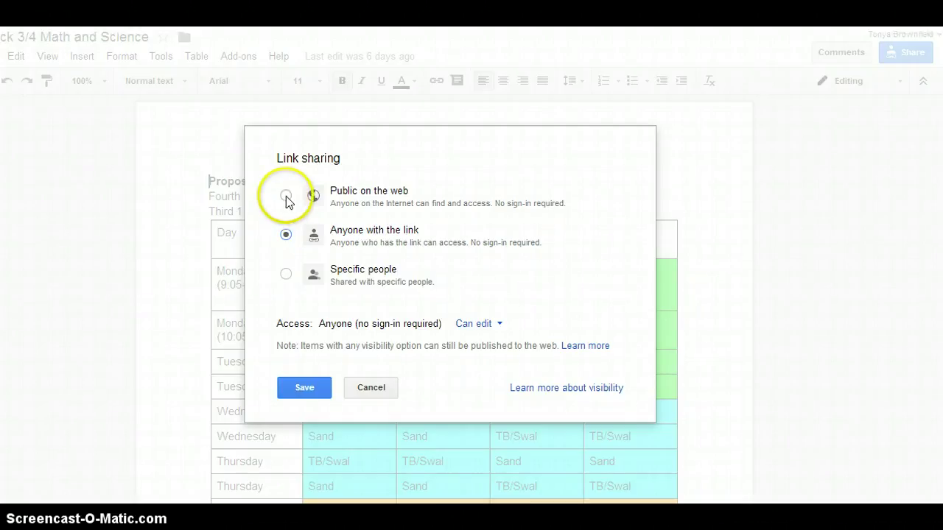
pyautogui.click(285, 199)
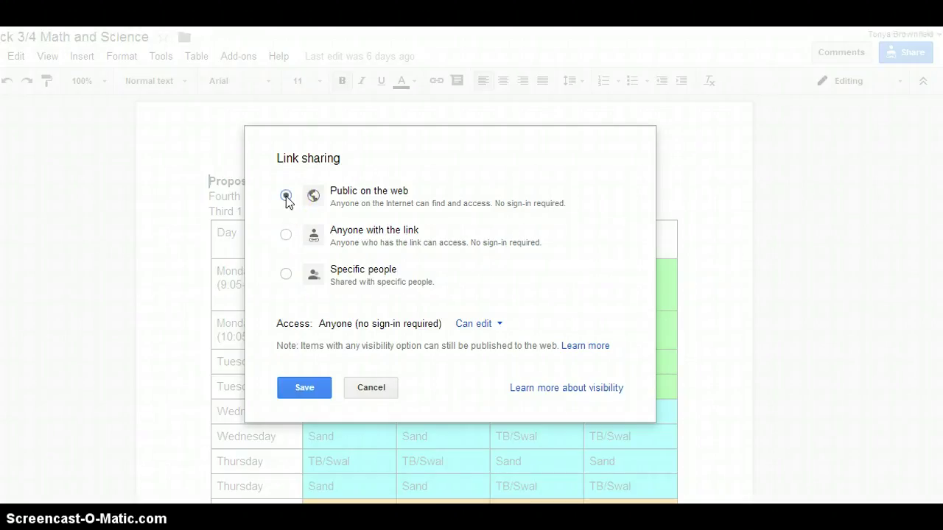
pyautogui.click(285, 237)
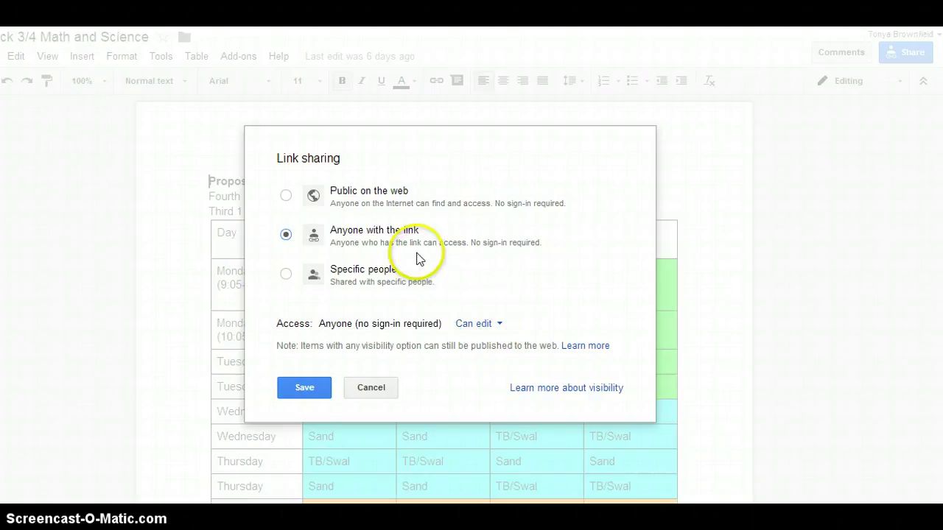
# Try the Can comment and Can view access levels for link sharing and discard the link sharing changes
pyautogui.click(501, 328)
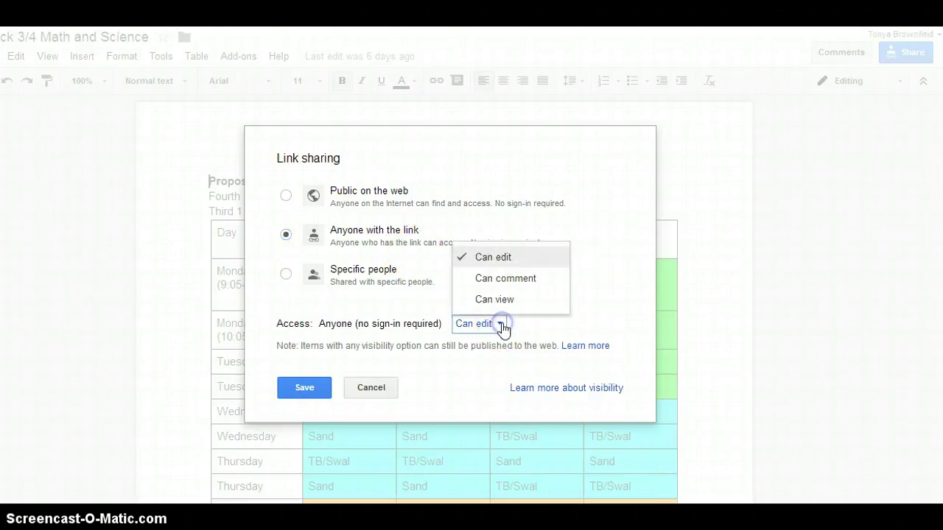
pyautogui.click(507, 281)
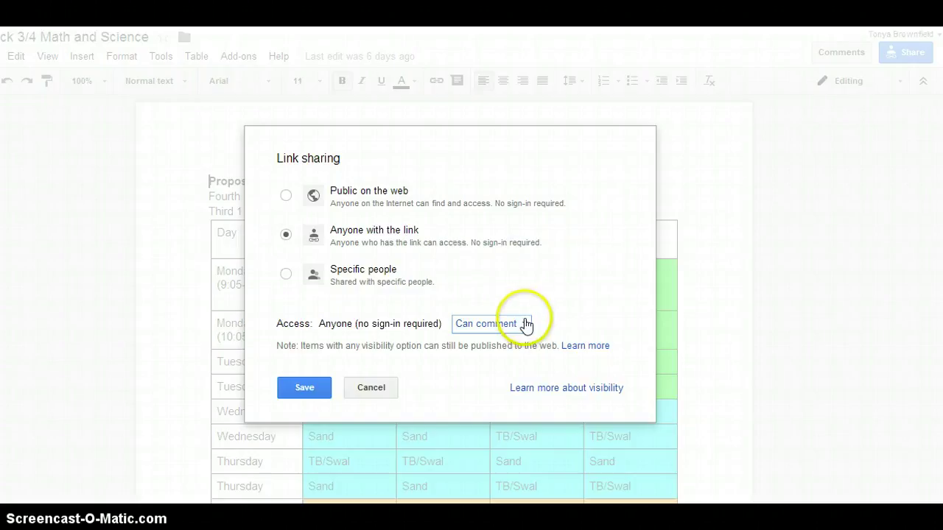
pyautogui.click(525, 325)
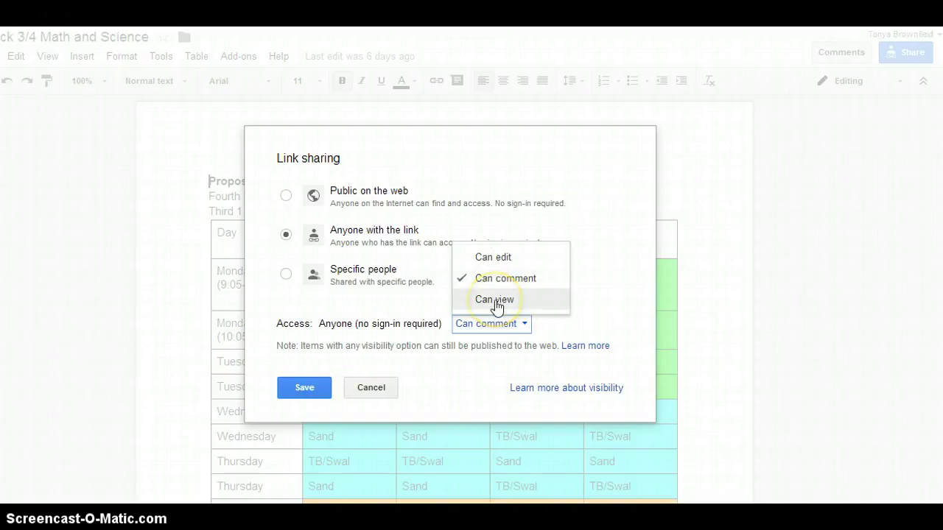
pyautogui.click(496, 301)
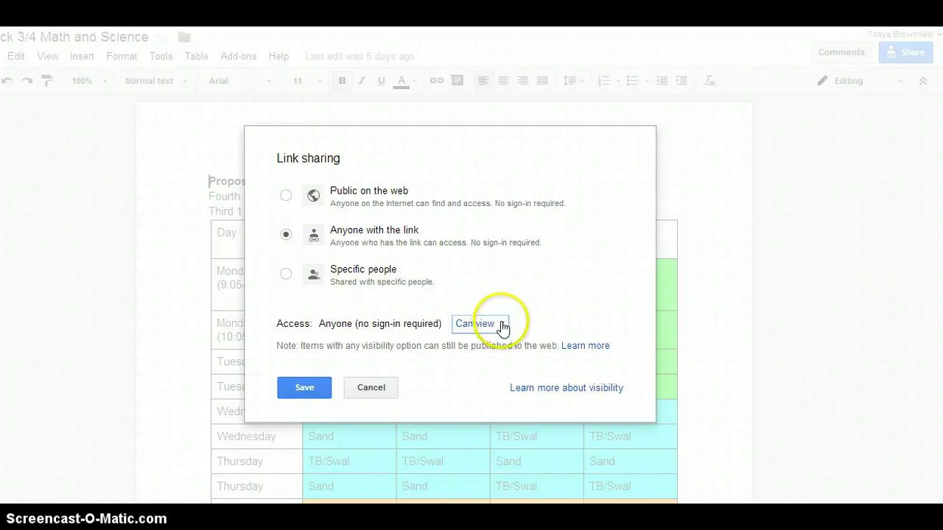
pyautogui.click(503, 327)
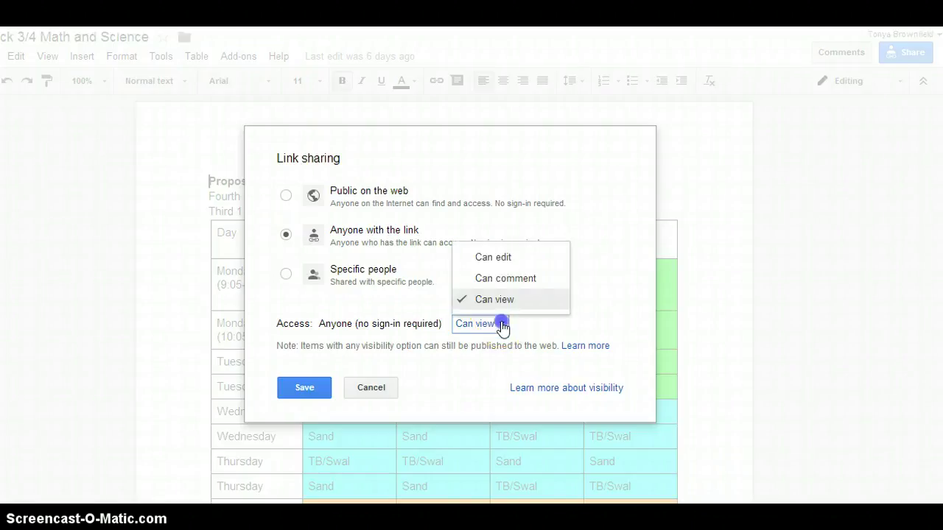
pyautogui.click(503, 278)
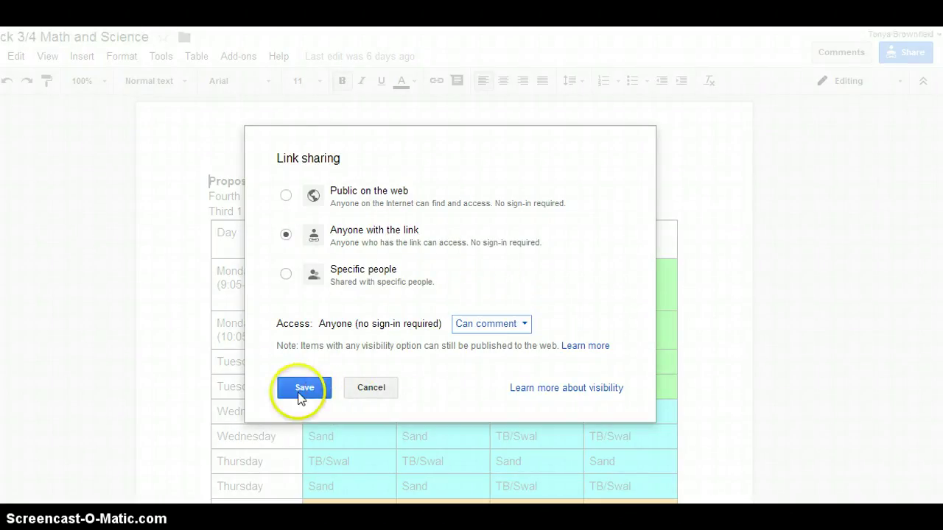
pyautogui.click(363, 388)
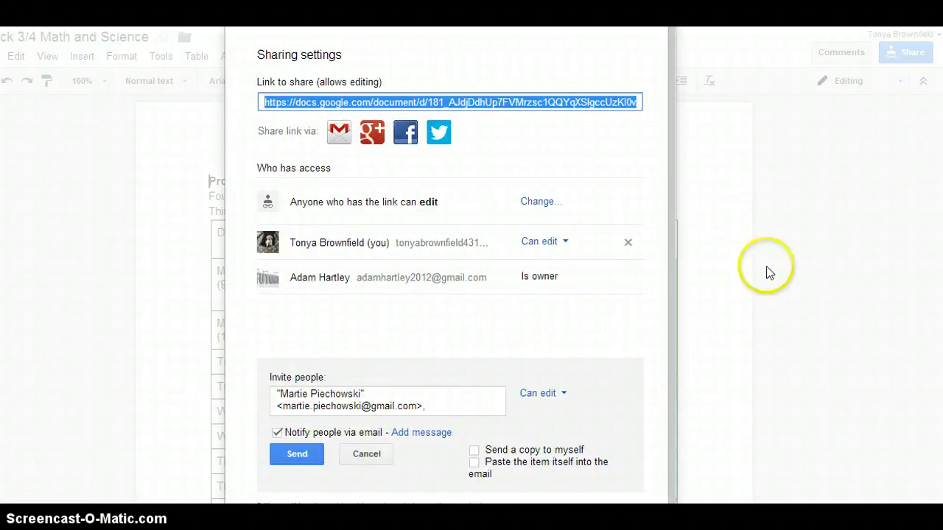
# Send the document invitation to the colleague and close the sharing settings
pyautogui.click(299, 456)
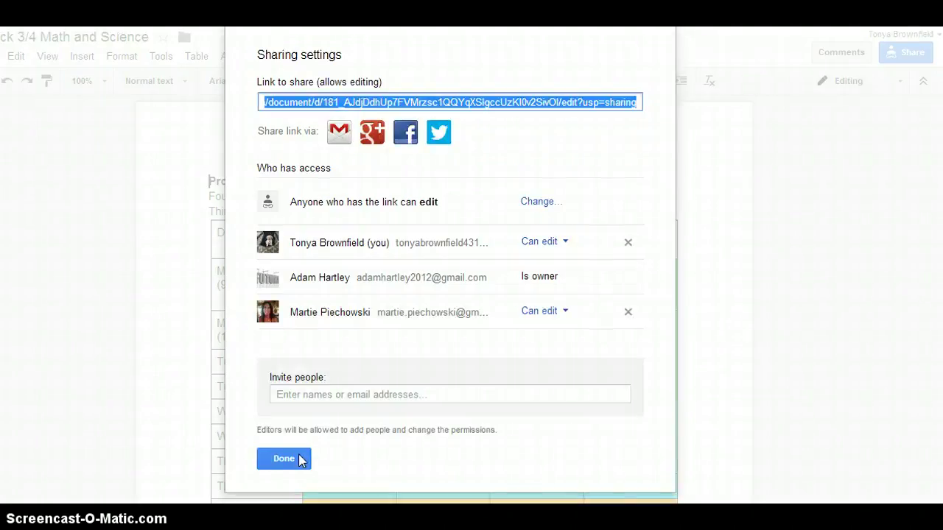
pyautogui.click(296, 456)
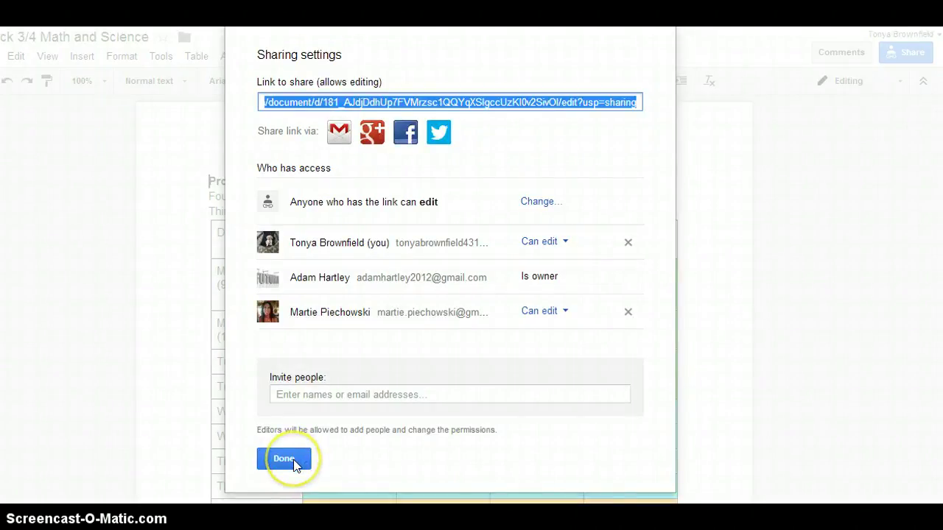
pyautogui.click(294, 462)
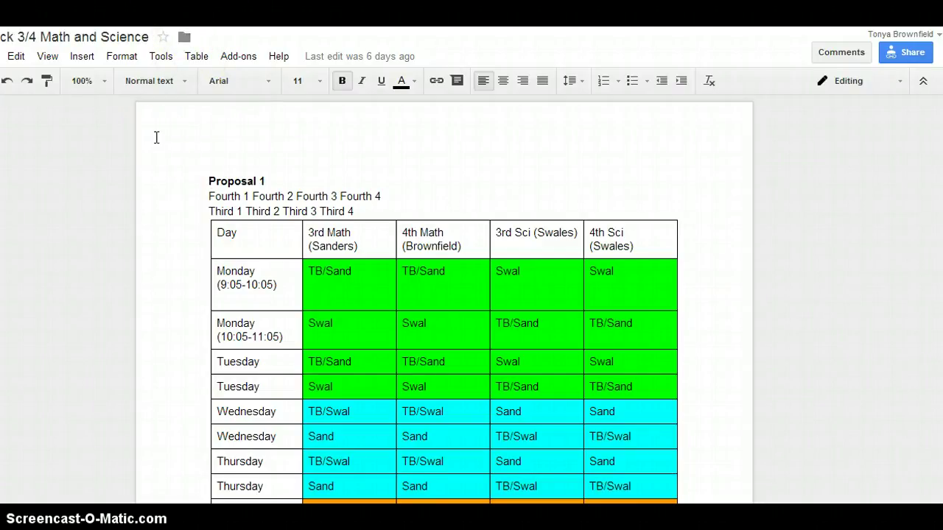
# Return to the Learning Community 2014-2015 folder in Google Drive and open the folder's sharing settings
pyautogui.click(217, 50)
pyautogui.hotkey('ctrl', 'shift', 'Tab')
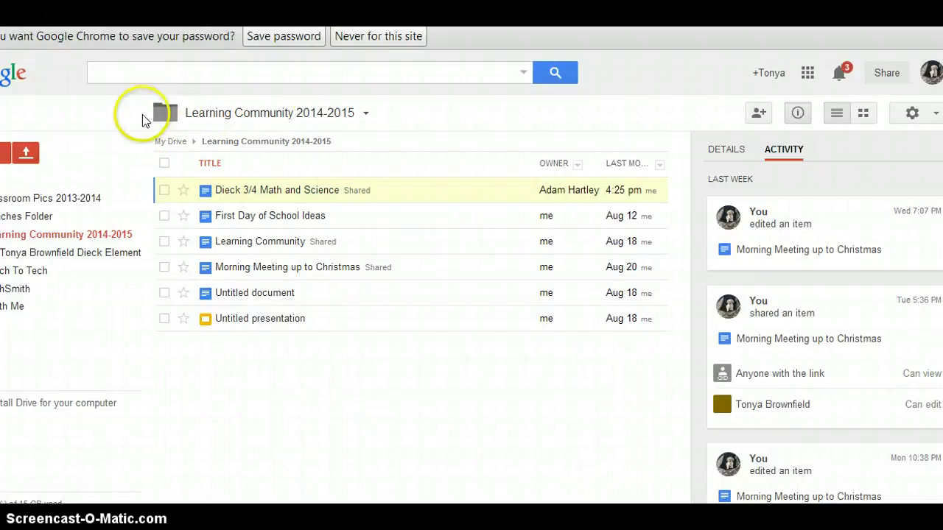
pyautogui.click(366, 116)
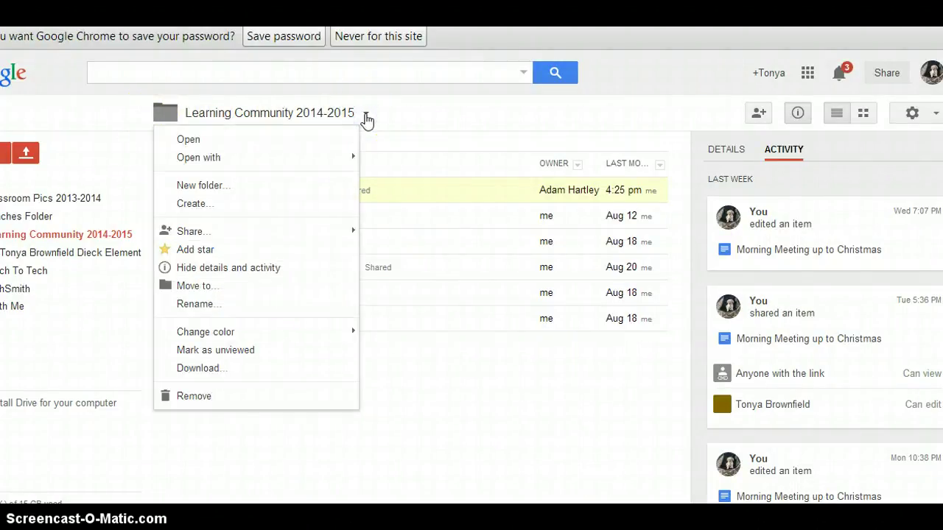
pyautogui.moveTo(325, 239)
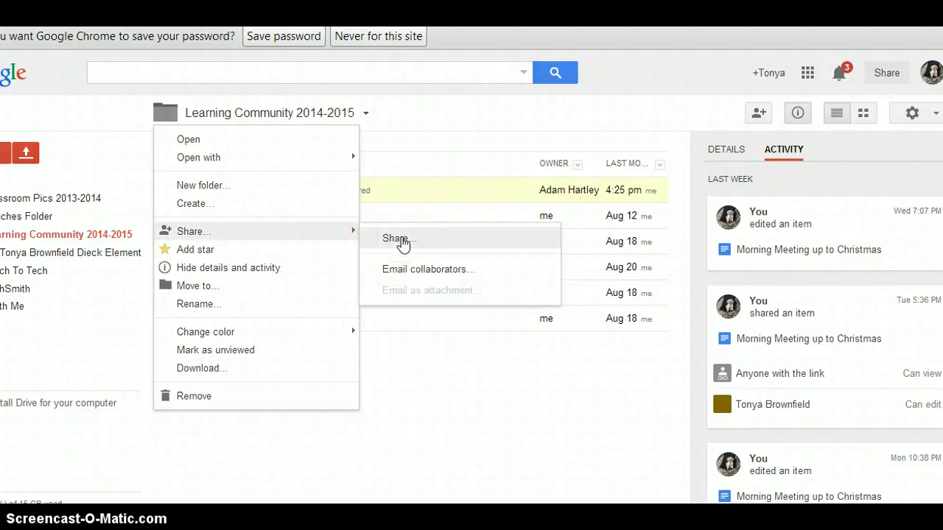
pyautogui.click(396, 238)
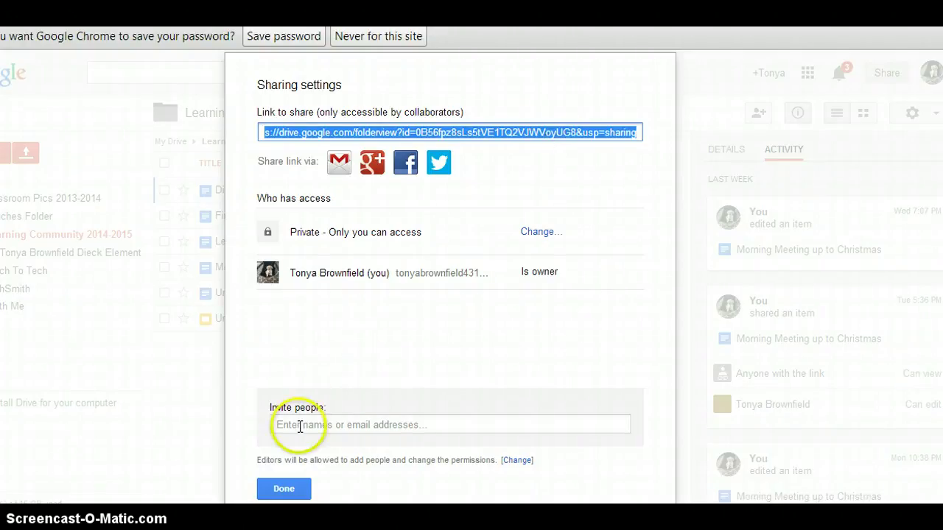
# Add two colleagues from the suggested contacts to the folder's invitation
pyautogui.click(299, 426)
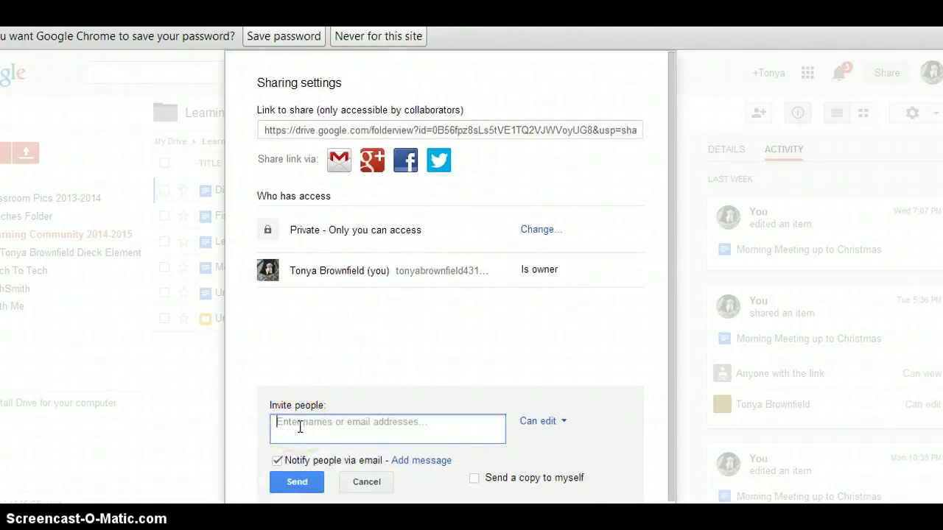
pyautogui.write('m')
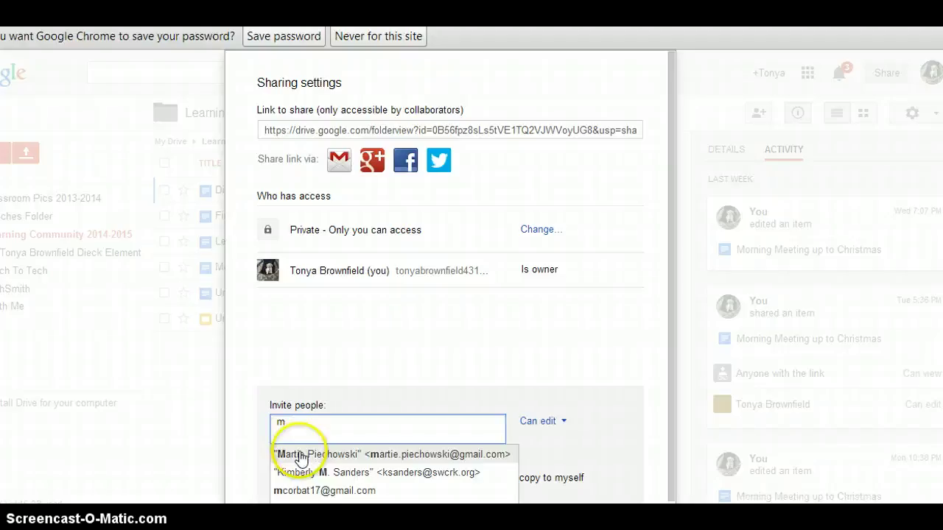
pyautogui.click(300, 454)
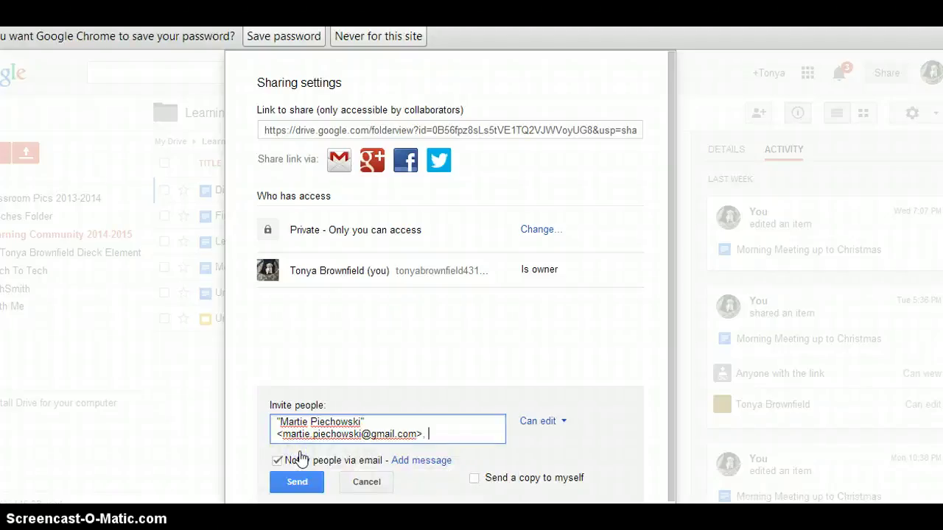
pyautogui.moveTo(414, 435)
pyautogui.mouseDown()
pyautogui.moveTo(499, 436)
pyautogui.moveTo(421, 435)
pyautogui.mouseUp()
pyautogui.click(425, 436)
pyautogui.write('ah')
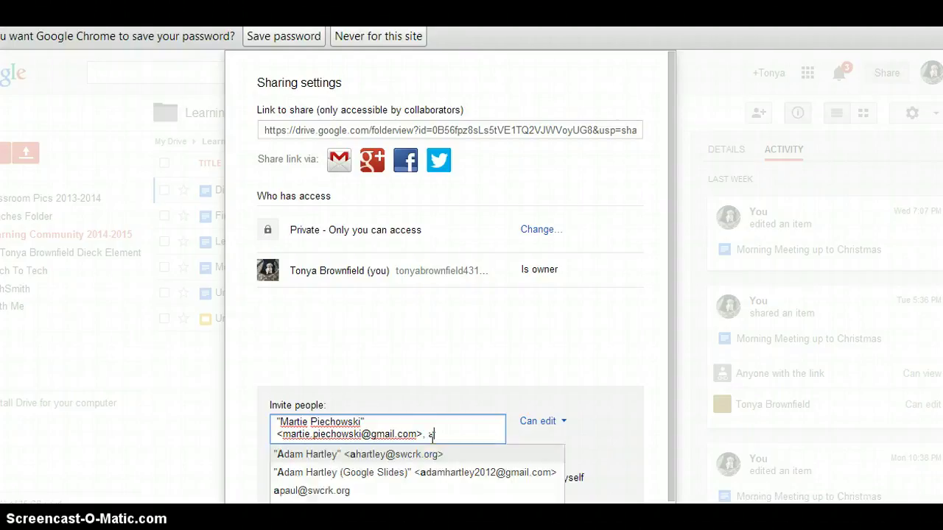
pyautogui.click(425, 454)
pyautogui.moveTo(498, 431); pyautogui.dragTo(501, 444)
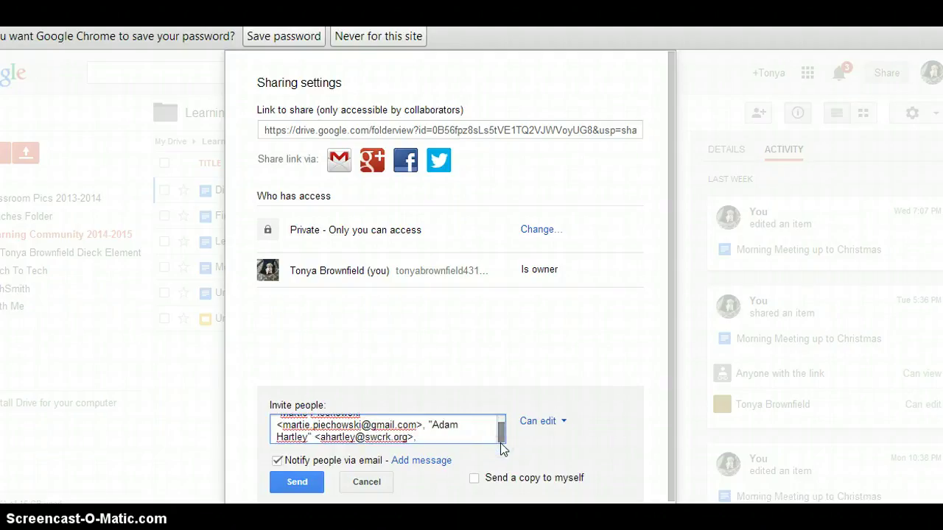
# Add a personal message field to the folder's invitation and open the link sharing options
pyautogui.click(432, 463)
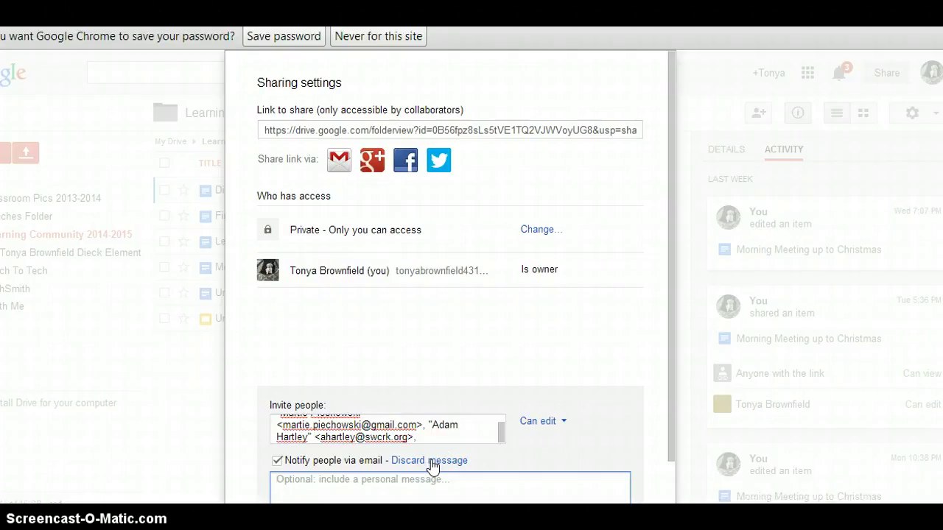
pyautogui.click(449, 352)
pyautogui.click(546, 232)
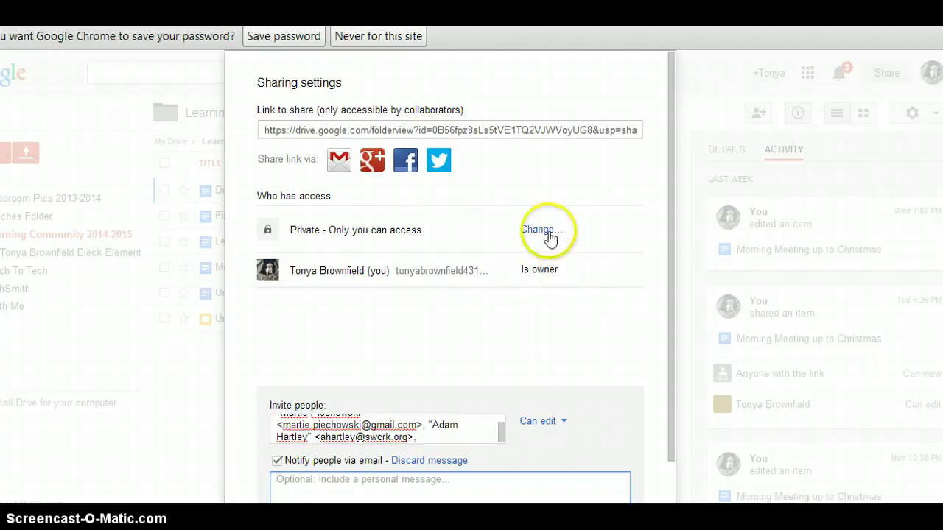
pyautogui.click(546, 233)
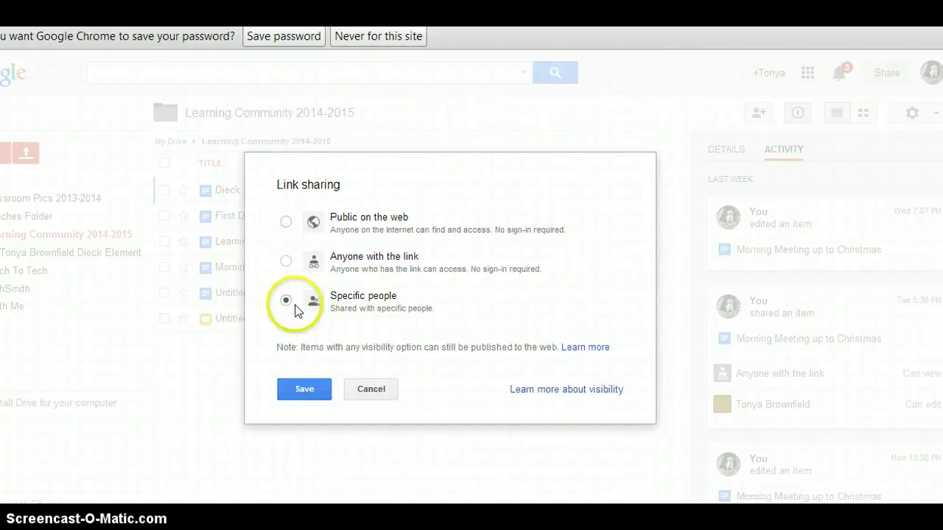
# Try the Anyone with the link option with Can view access, then discard it and close the folder's sharing settings
pyautogui.click(286, 263)
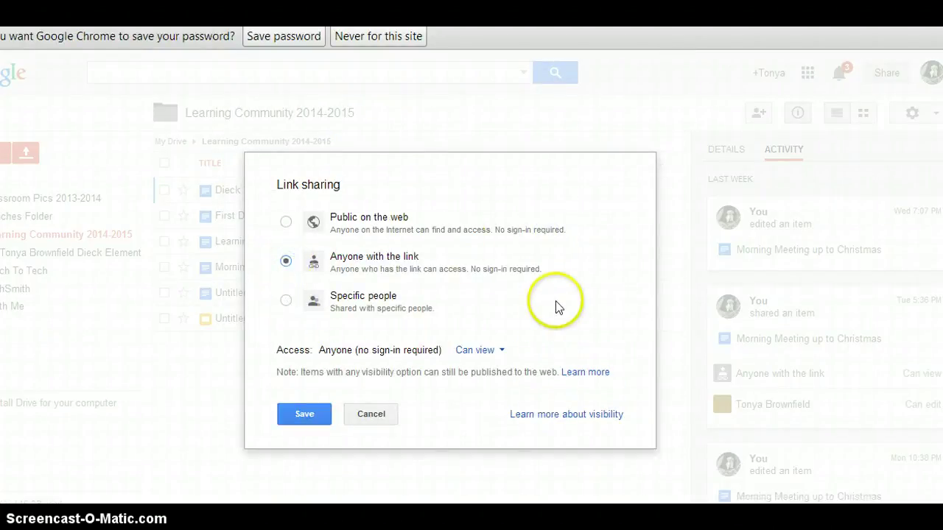
pyautogui.click(500, 352)
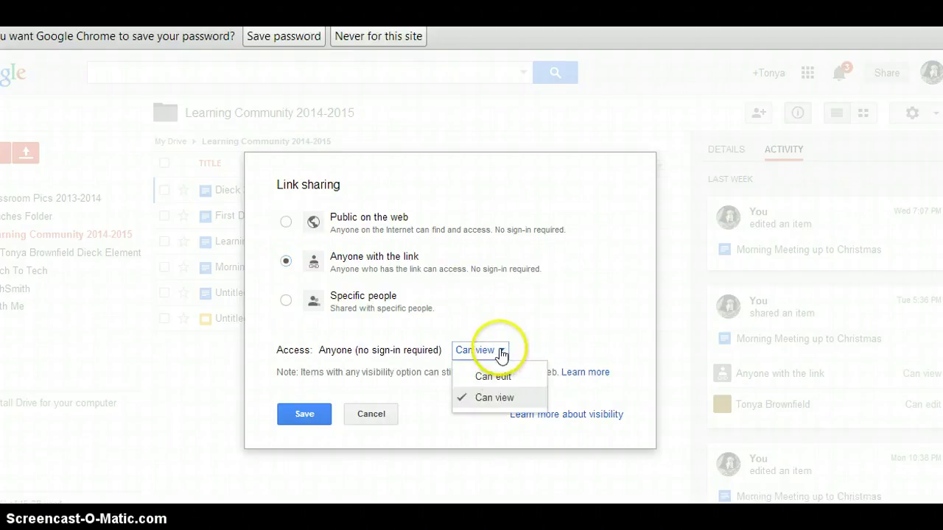
pyautogui.click(498, 397)
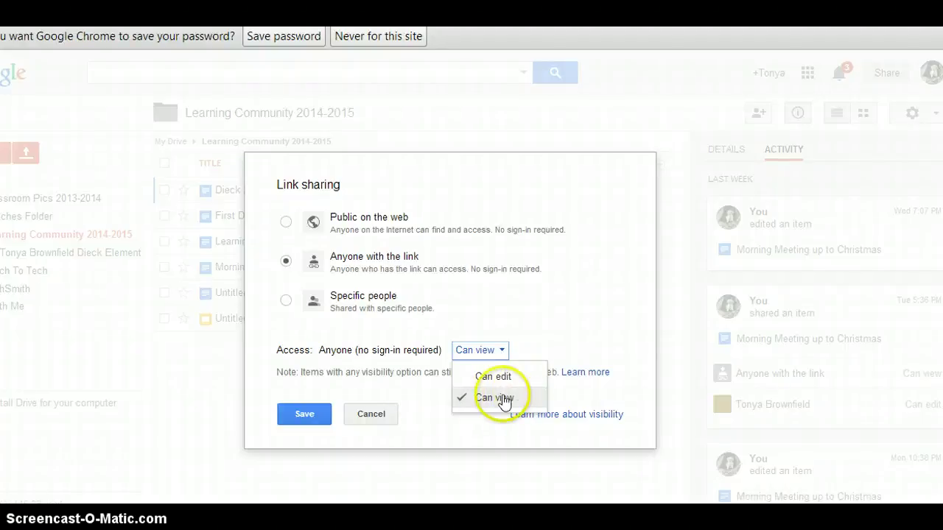
pyautogui.click(375, 415)
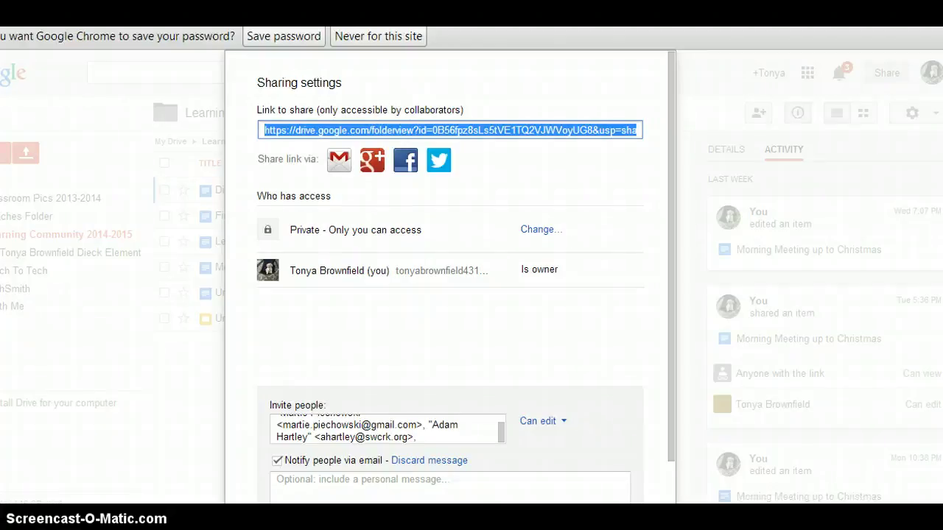
pyautogui.press('Escape')
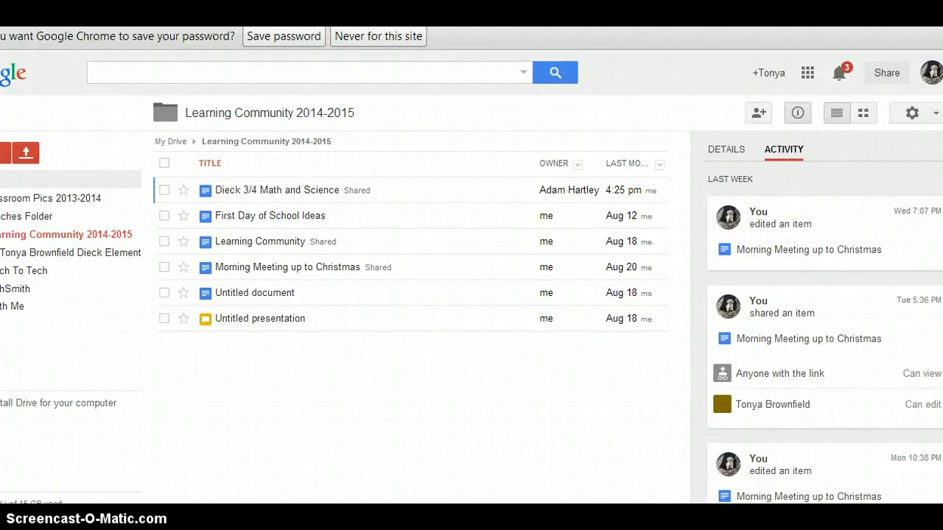
# Return to My Drive and open the shared T-3 Dieck Elementary folder
pyautogui.click(4, 179)
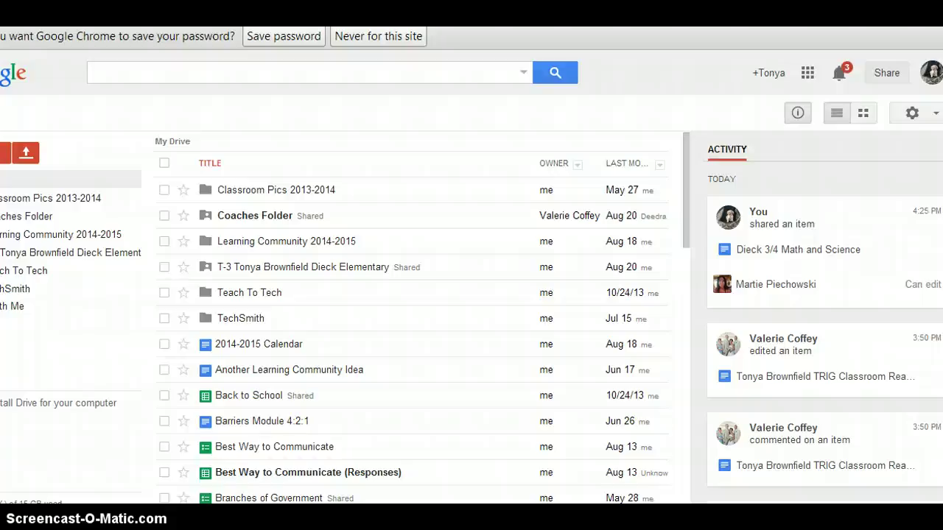
pyautogui.click(271, 274)
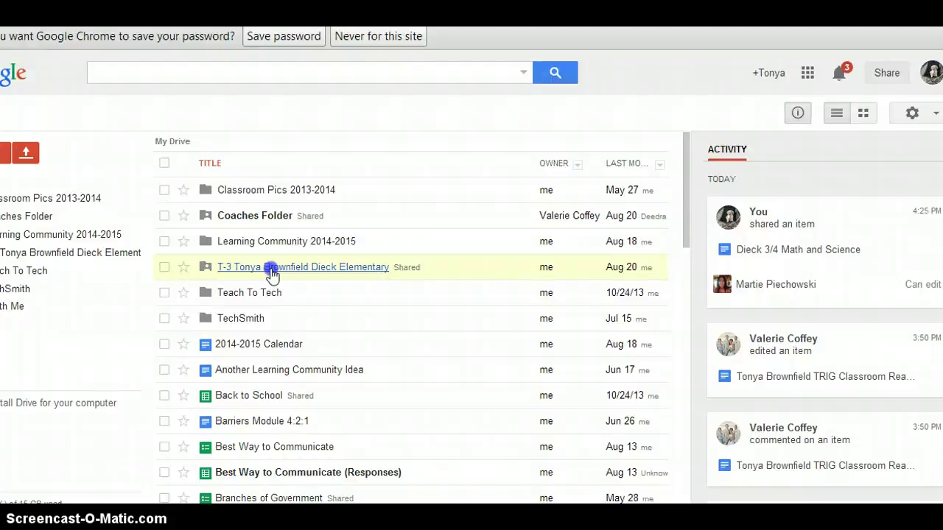
pyautogui.click(271, 270)
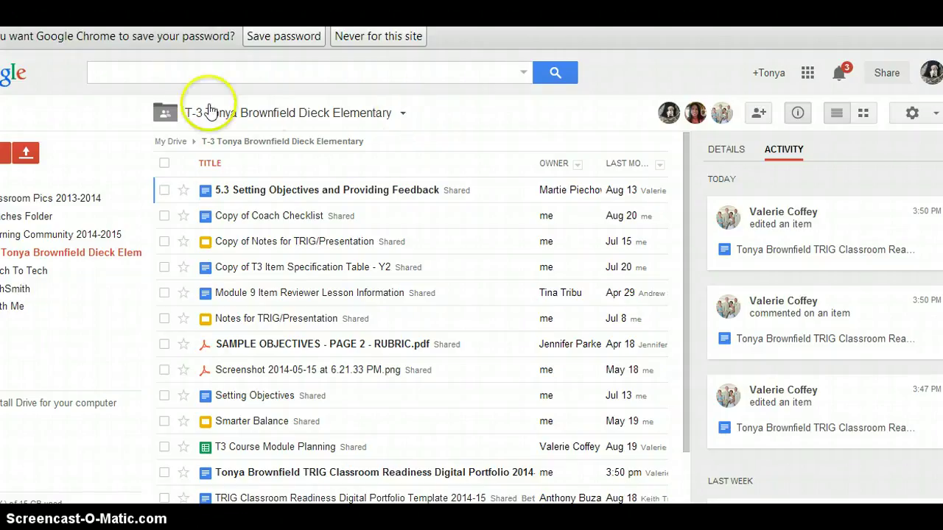
# Open the T-3 folder's sharing settings and select its share link
pyautogui.click(403, 115)
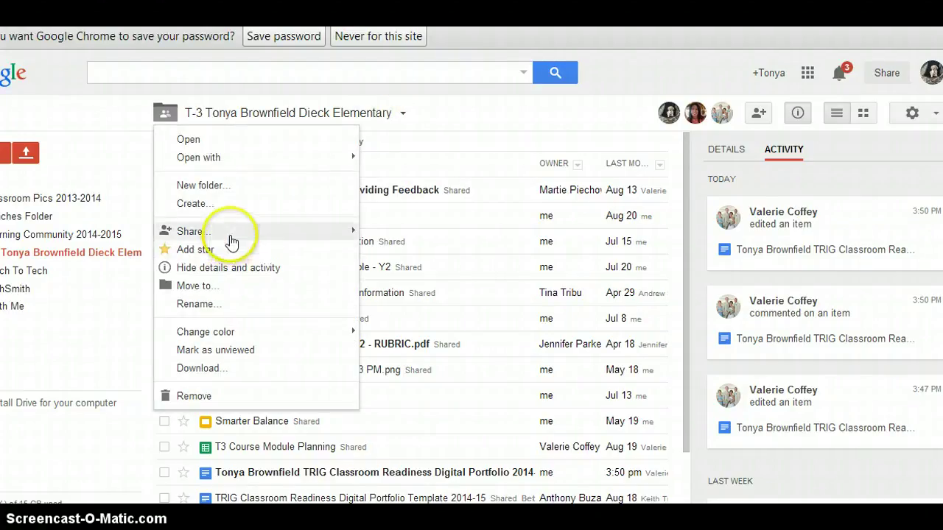
pyautogui.moveTo(232, 241)
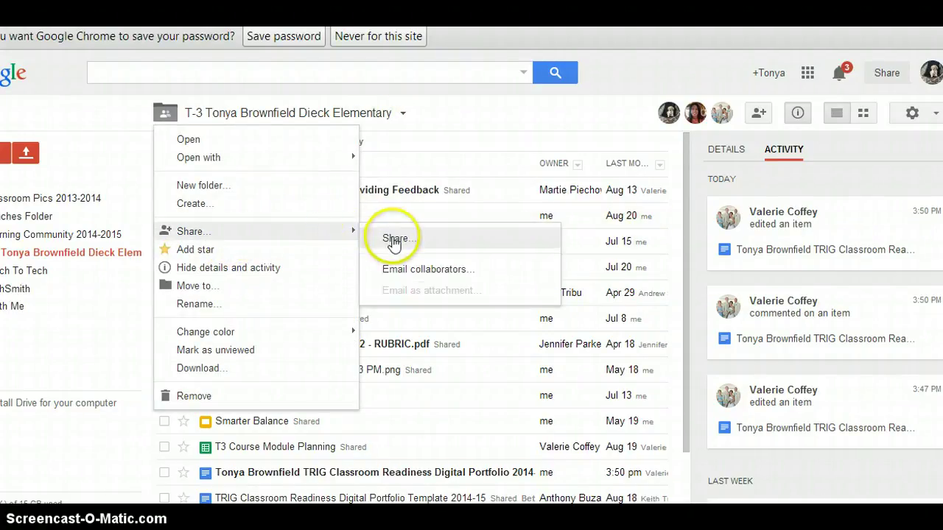
pyautogui.click(394, 239)
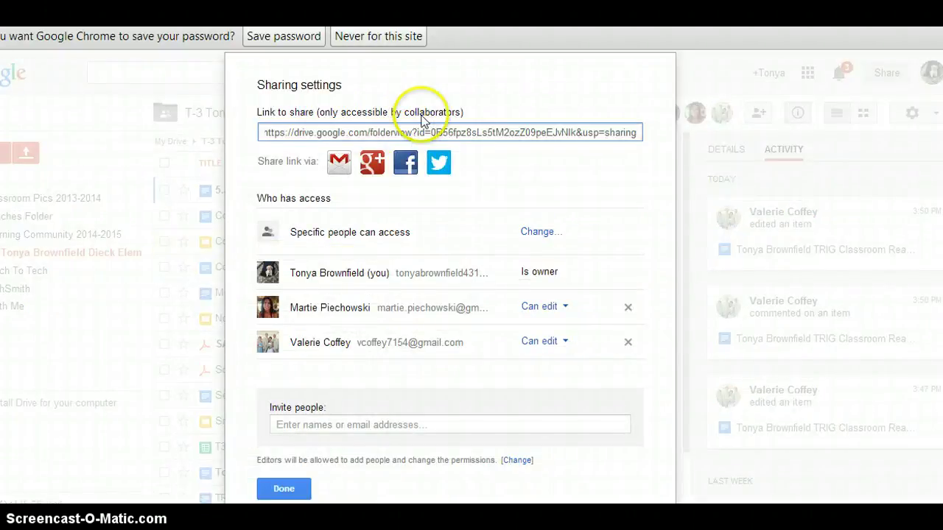
pyautogui.click(478, 140)
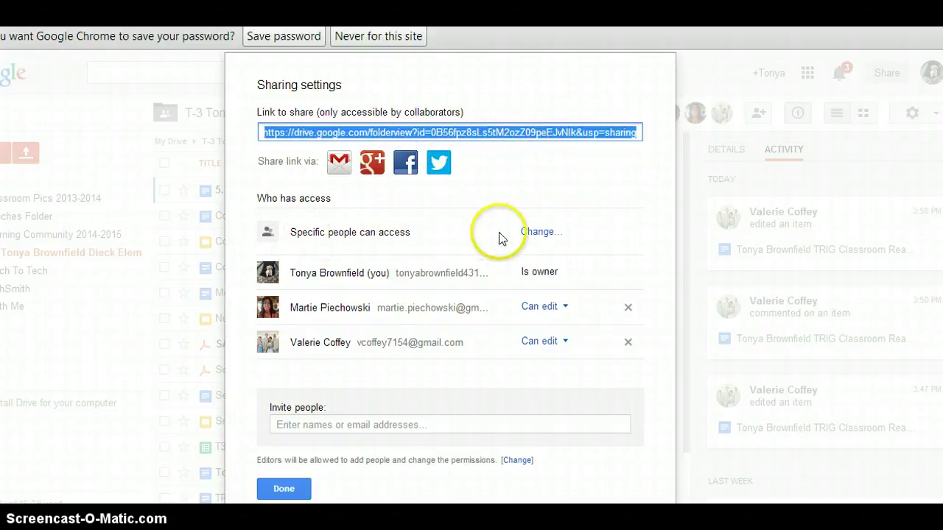
# Set the T-3 folder's link sharing to Anyone with the link with Can view access and save it
pyautogui.click(536, 232)
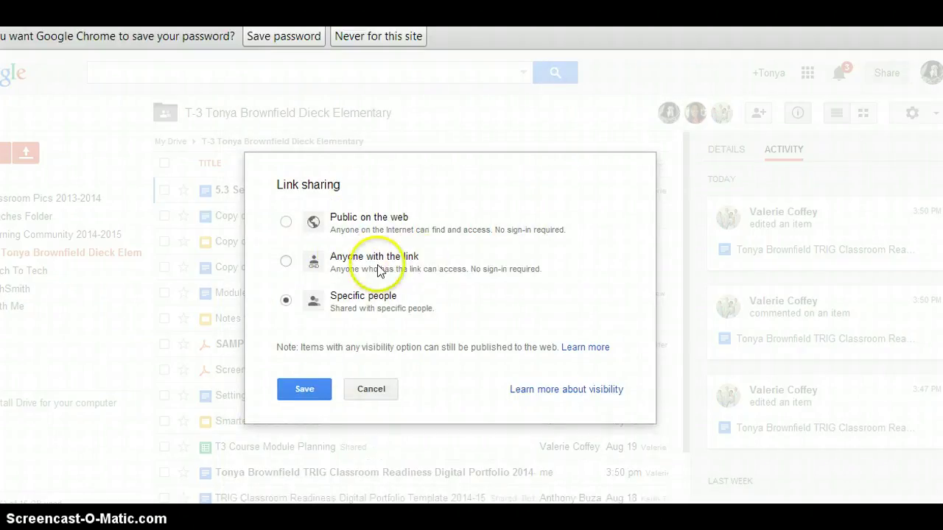
pyautogui.click(287, 263)
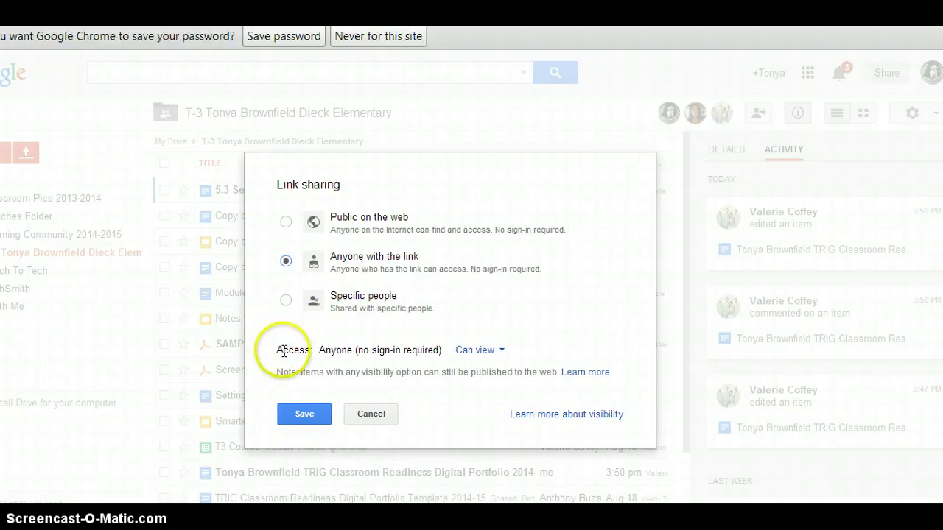
pyautogui.click(501, 353)
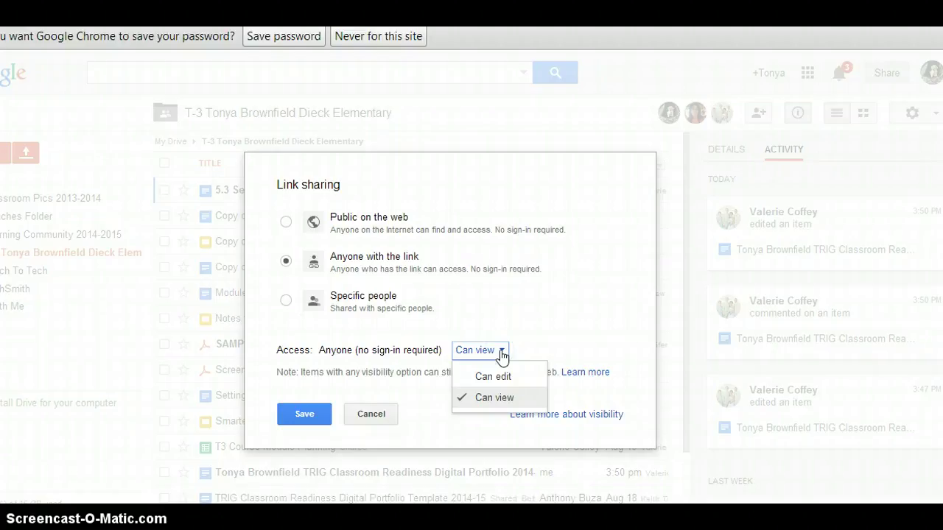
pyautogui.click(492, 398)
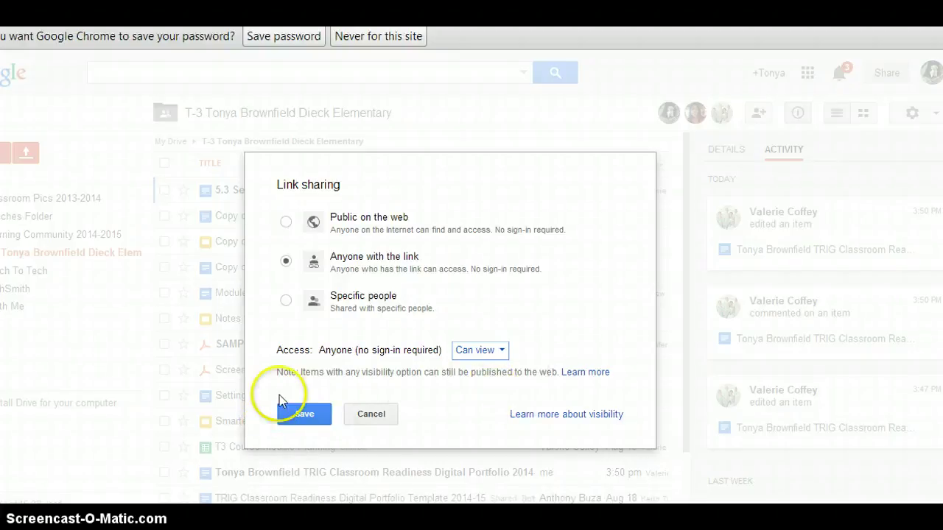
pyautogui.click(304, 417)
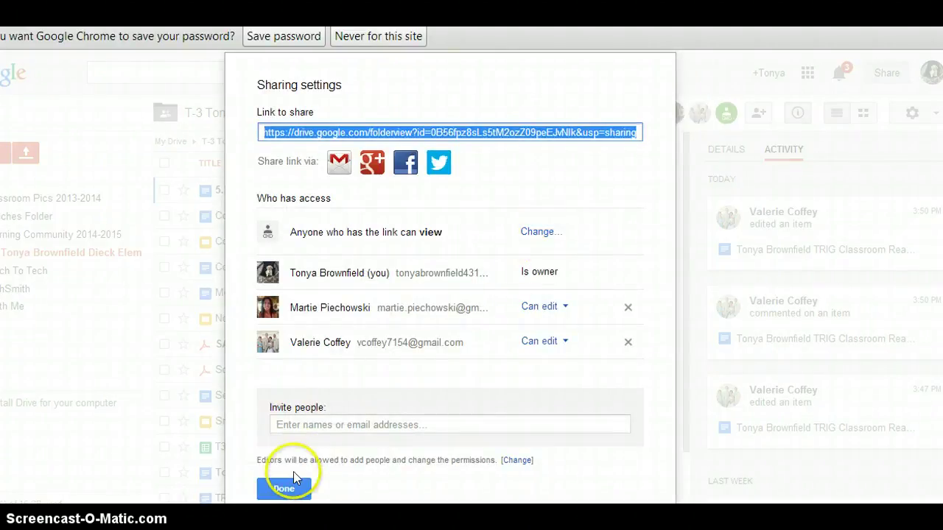
# Check the access levels for new invitees and add a colleague from the suggested contacts to the T-3 folder's invitation
pyautogui.click(314, 425)
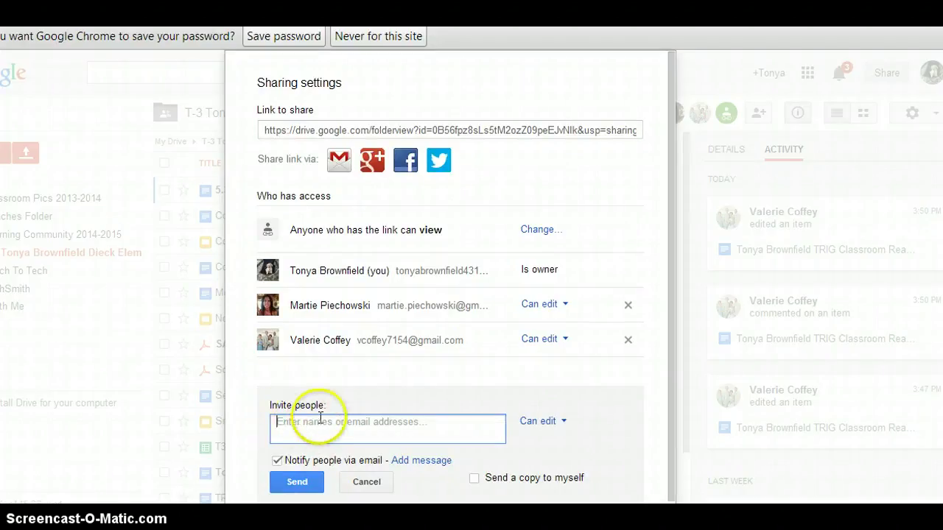
pyautogui.click(563, 424)
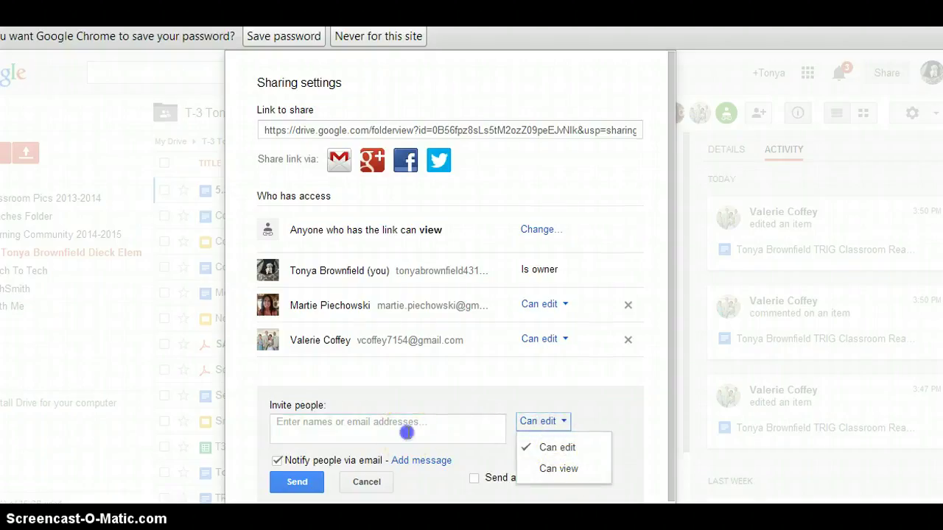
pyautogui.click(415, 433)
pyautogui.write('m')
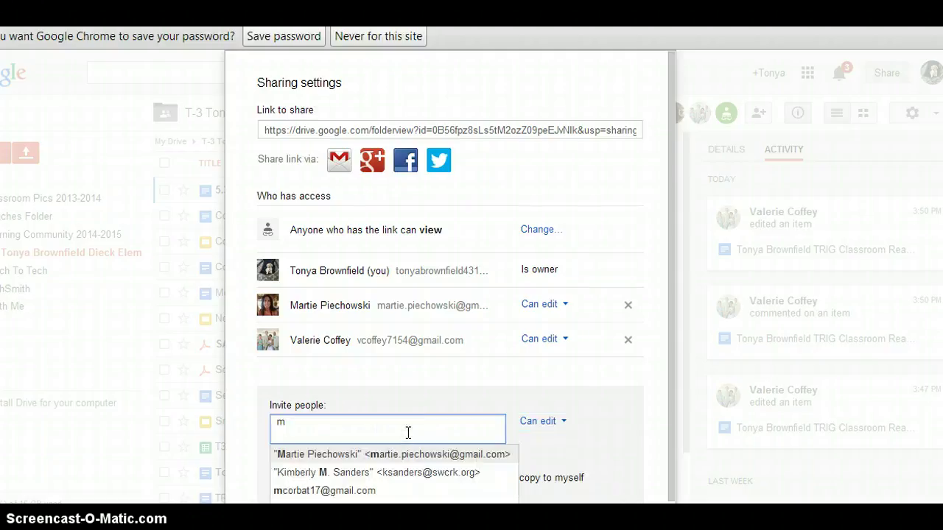
pyautogui.click(400, 454)
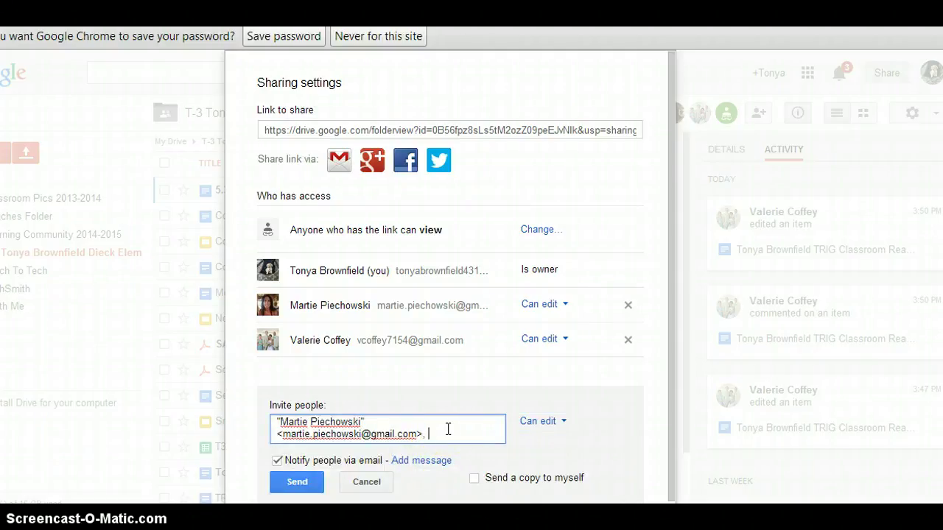
# Start entering a second invitee in the T-3 folder's invitation, then cancel the invitation
pyautogui.write('t')
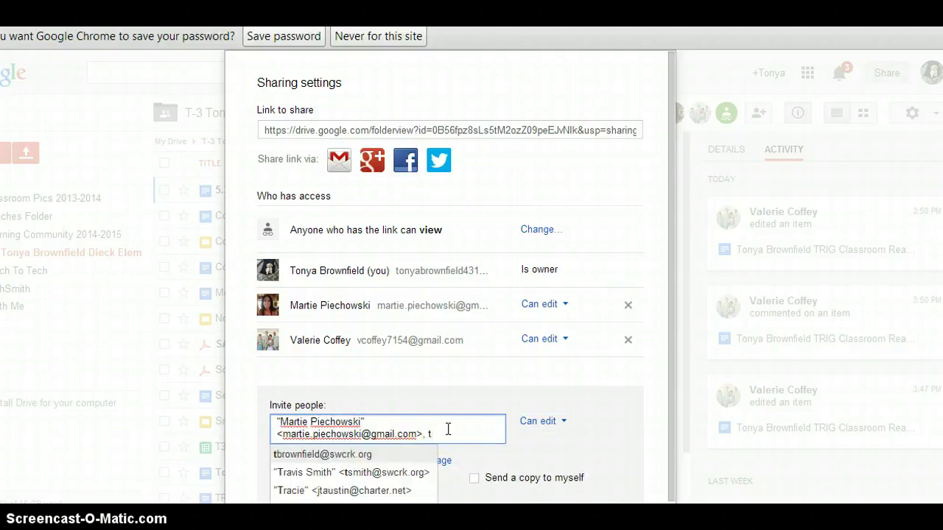
pyautogui.write('ony')
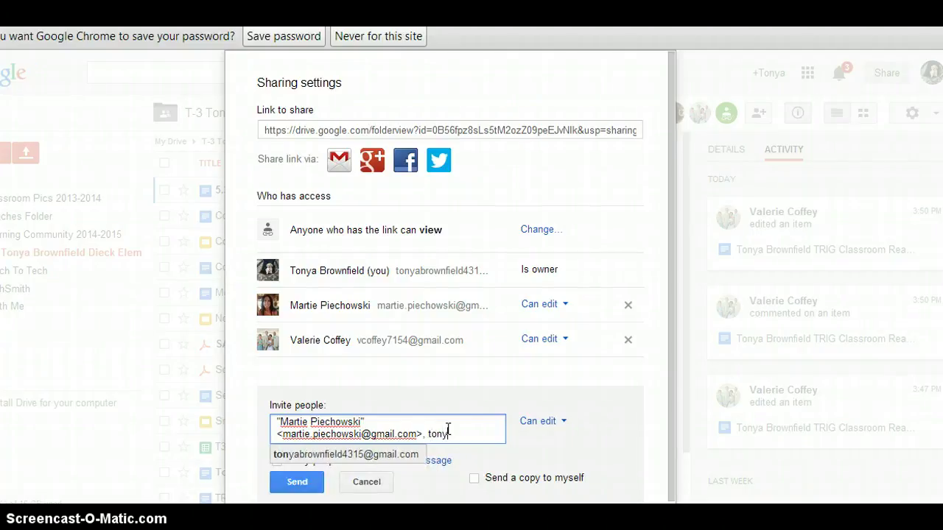
pyautogui.write('a')
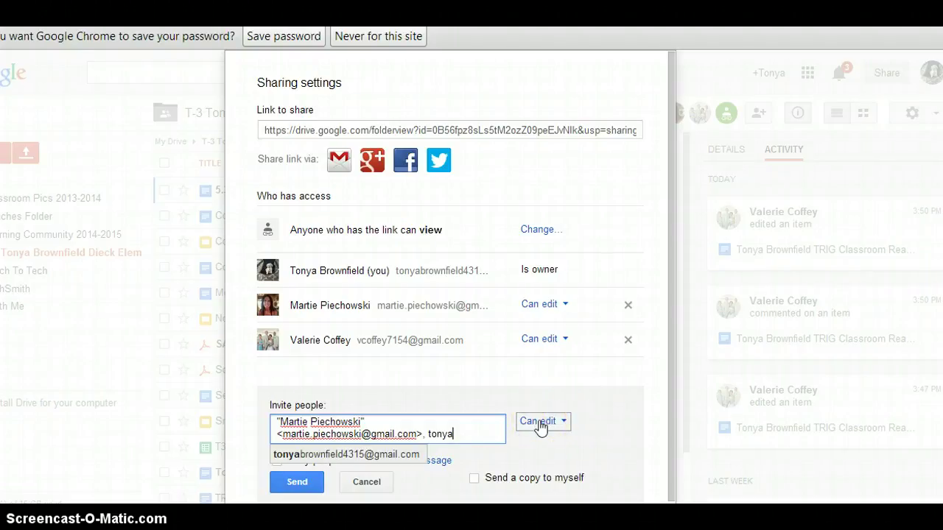
pyautogui.click(489, 421)
pyautogui.click(377, 489)
pyautogui.click(377, 488)
# Finish sharing the T-3 folder and close its sharing settings
pyautogui.click(290, 488)
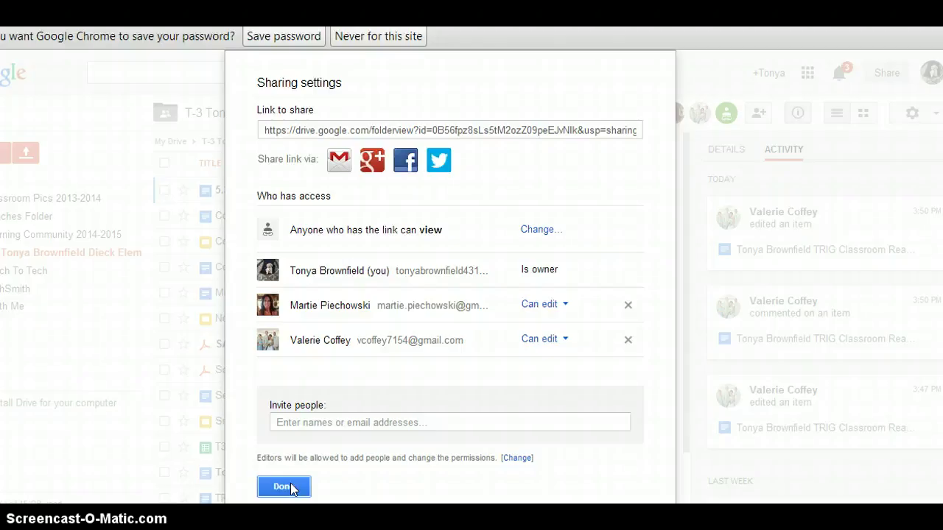
pyautogui.click(293, 488)
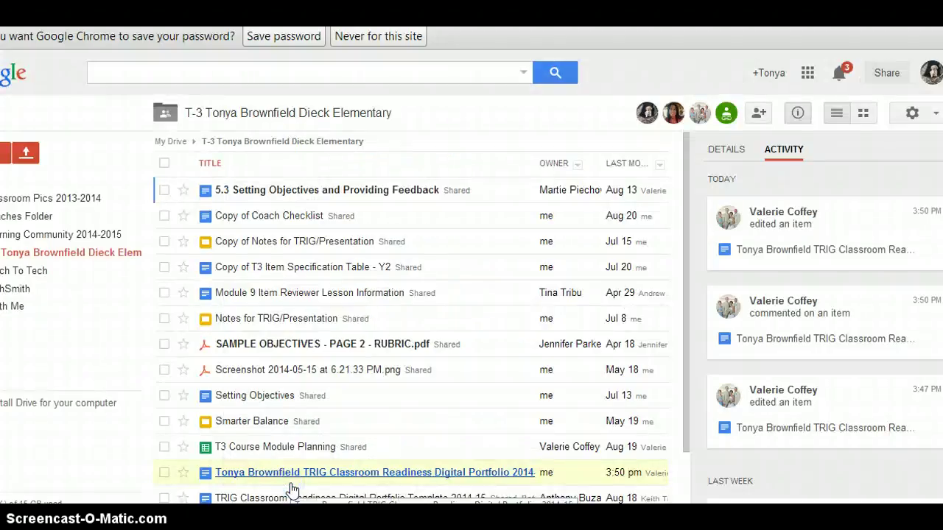
pyautogui.click(295, 438)
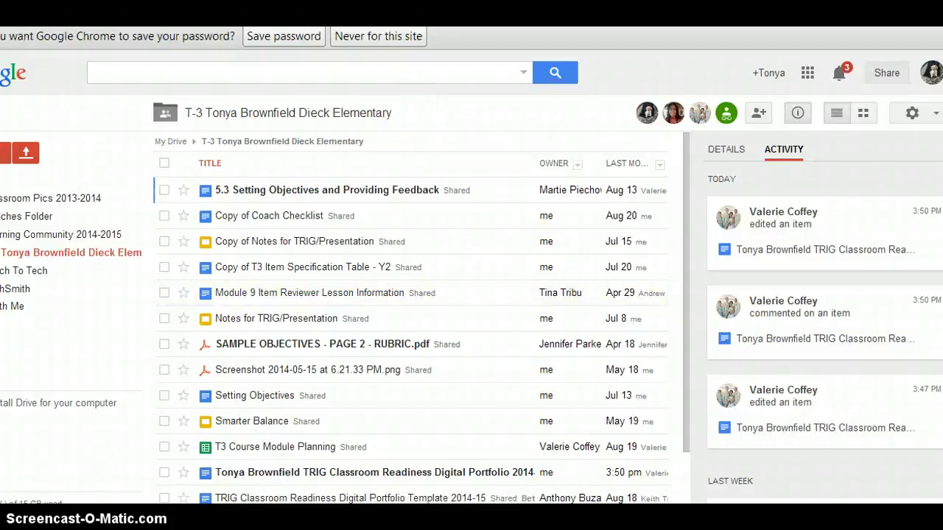
# Switch to the TRIG Moodle course, open 1.4 Typing Activities and review the Typing Programs for your Students chapter
pyautogui.hotkey('ctrl', 'Tab')
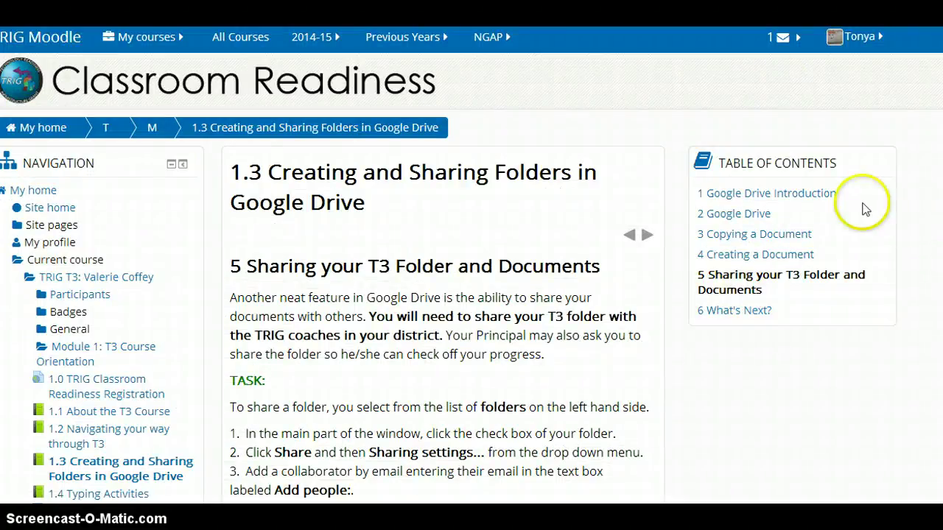
pyautogui.click(87, 498)
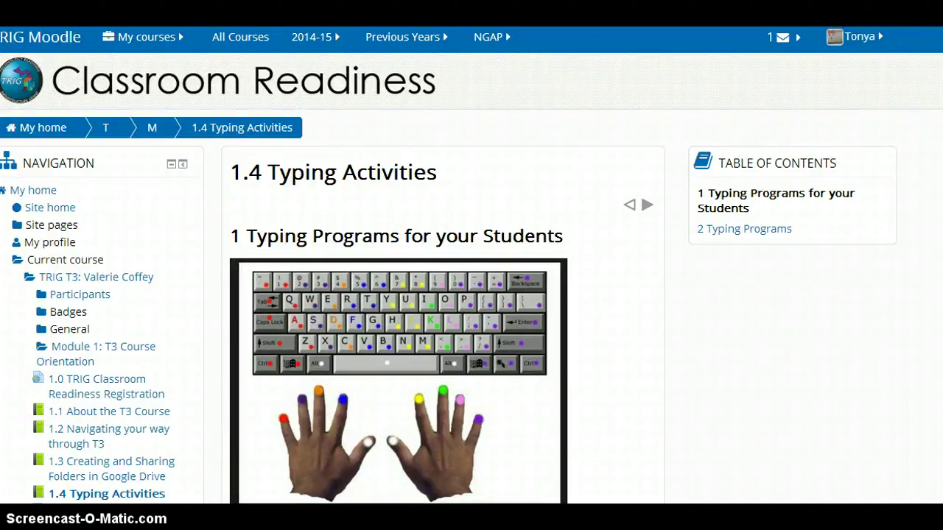
pyautogui.scroll(-2, 471, 278)
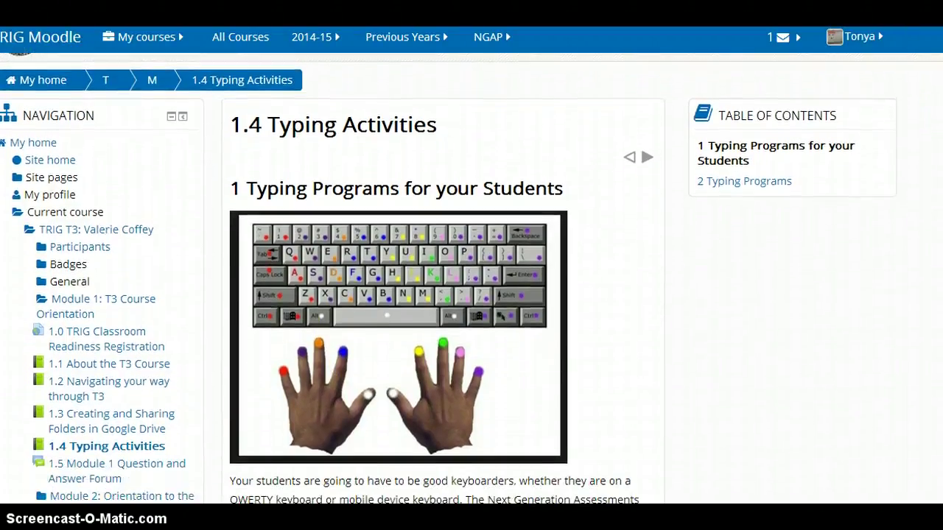
pyautogui.scroll(-2, 471, 279)
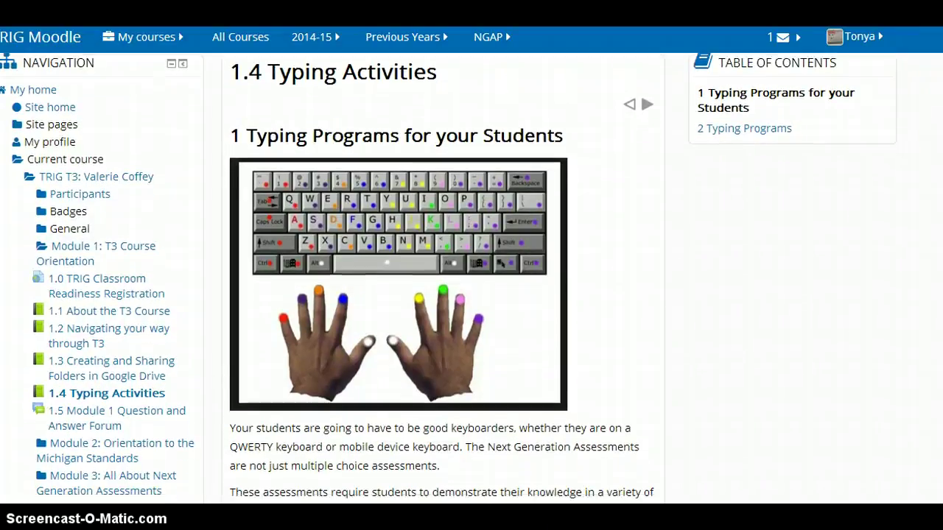
pyautogui.scroll(-1, 471, 278)
pyautogui.scroll(-2, 472, 278)
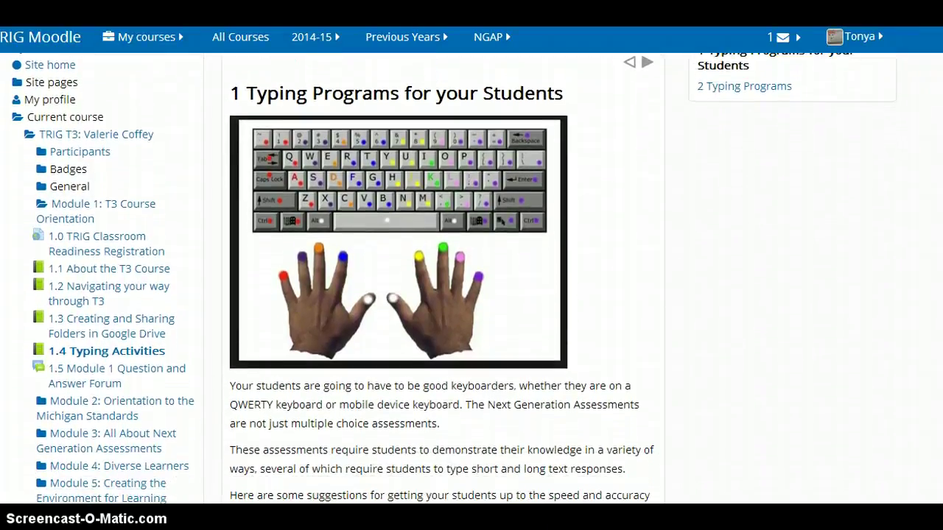
# Finish reading the first Typing Activities chapter, then open chapter 2 Typing Programs and review its typing goal and recommended practice sites
pyautogui.scroll(-2, 472, 279)
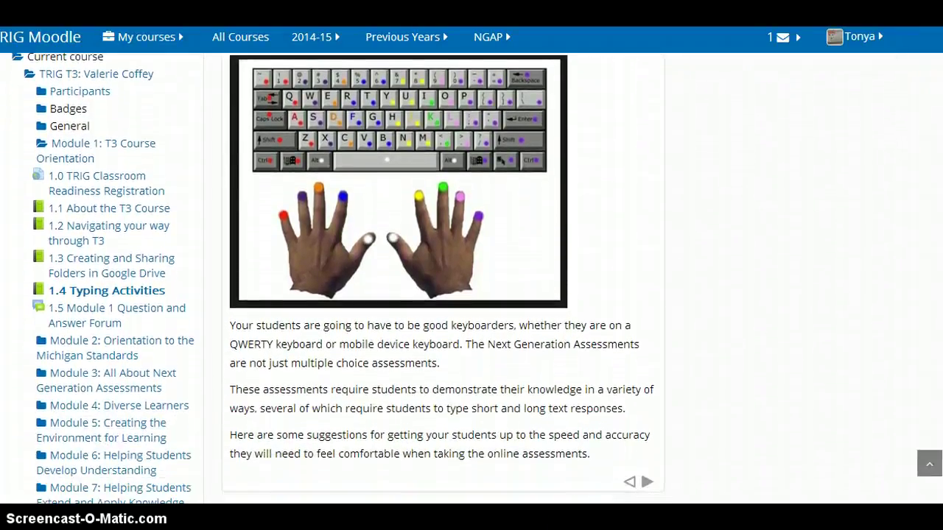
pyautogui.scroll(2, 471, 279)
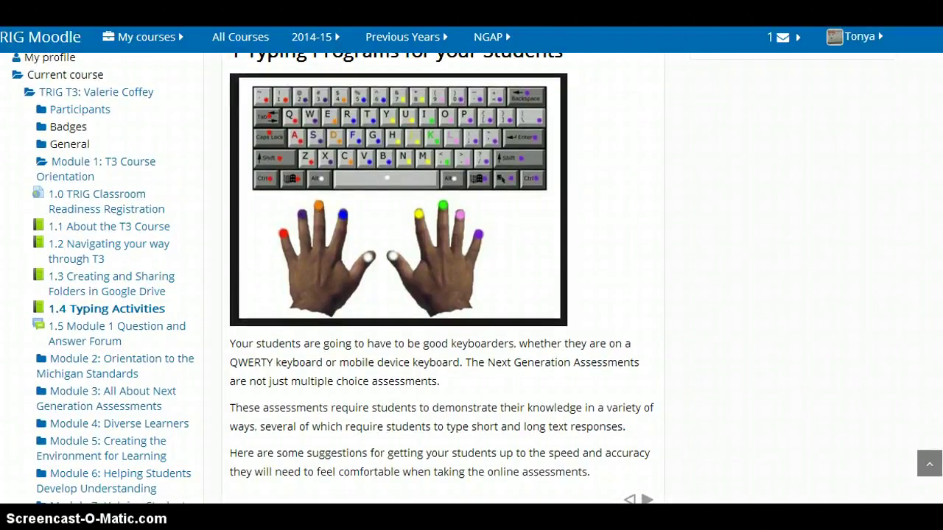
pyautogui.scroll(5, 770, 228)
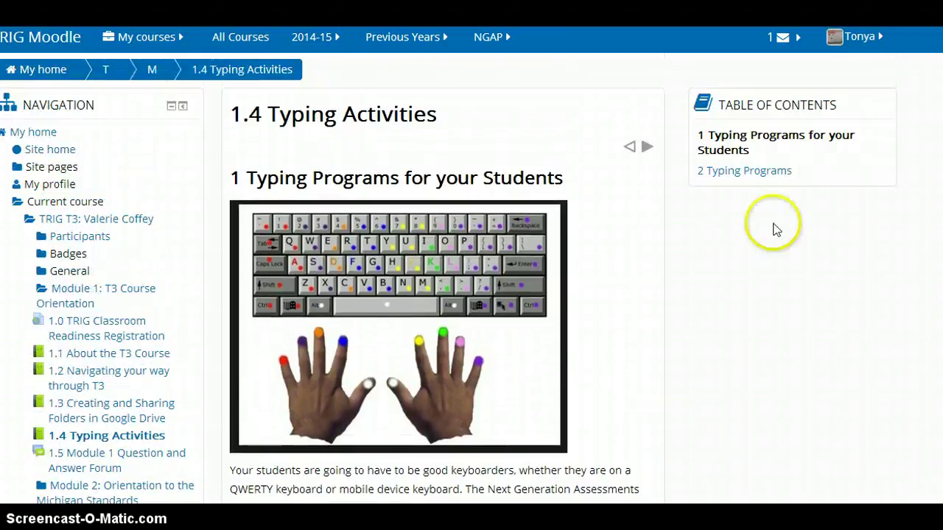
pyautogui.click(732, 174)
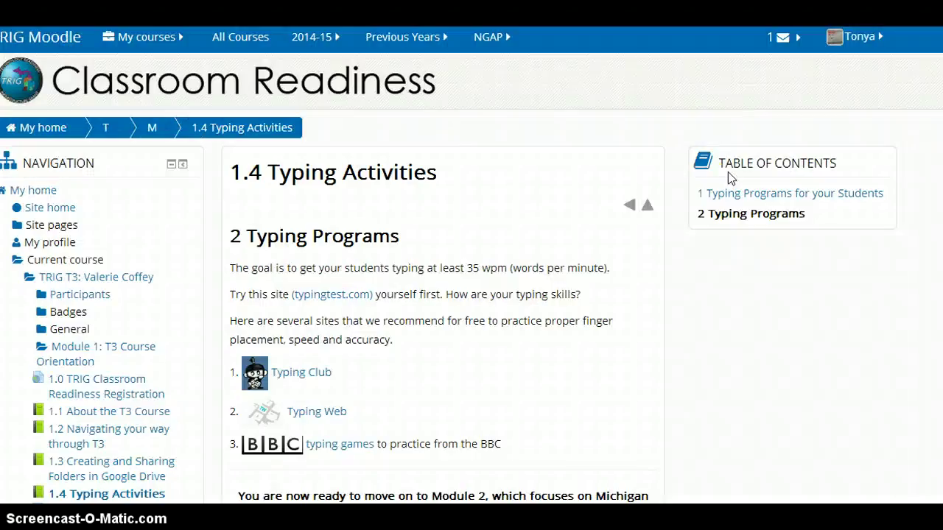
pyautogui.press('super+c')
pyautogui.scroll(-2, 472, 294)
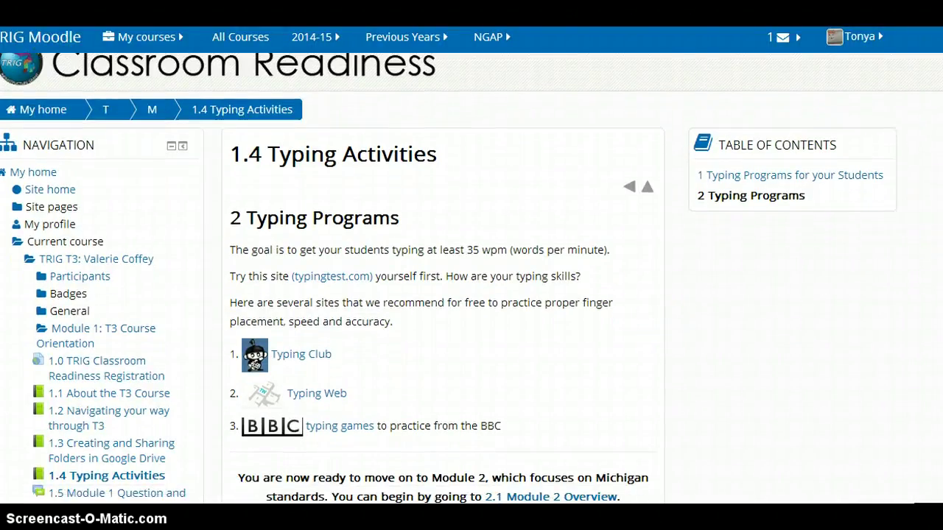
pyautogui.scroll(-2, 493, 218)
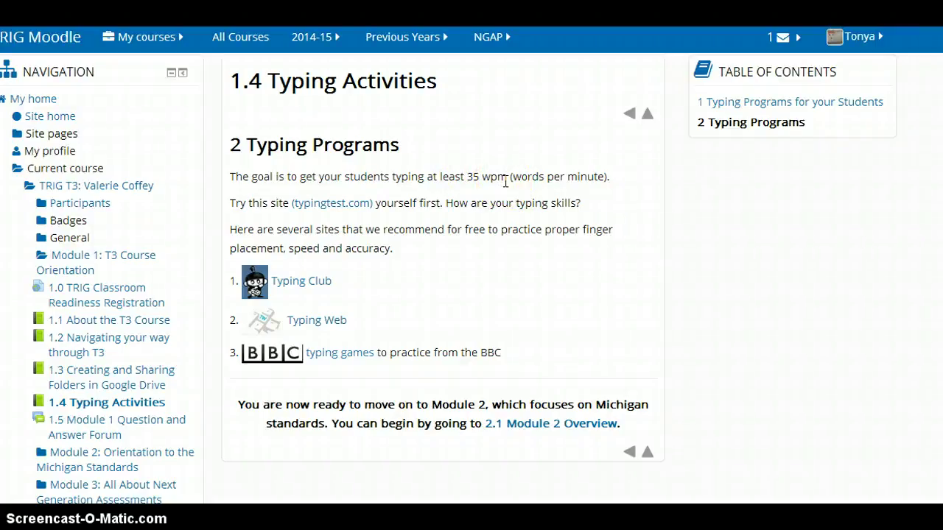
pyautogui.press('super+c')
# Exit the Typing Activities book and check the completion marks of the Module 1: T3 Course Orientation activities
pyautogui.click(647, 455)
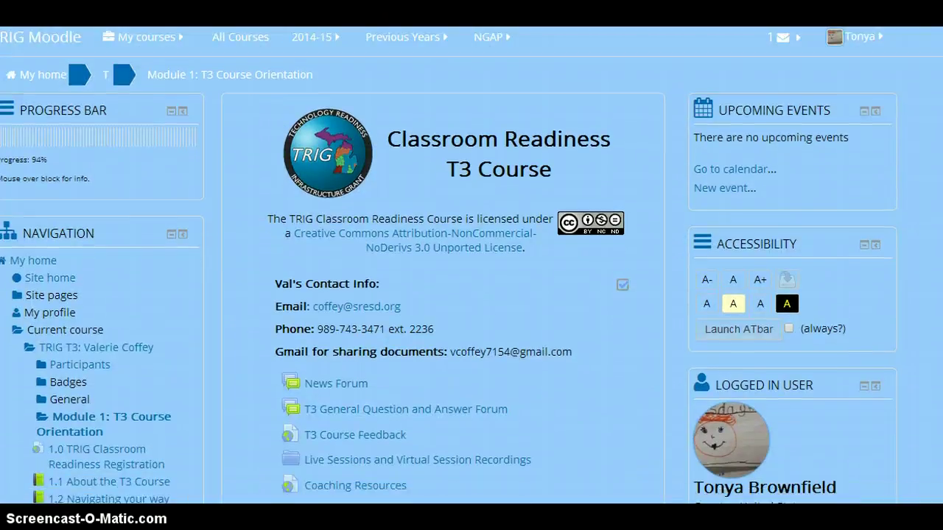
pyautogui.scroll(-2, 472, 301)
pyautogui.scroll(-4, 784, 178)
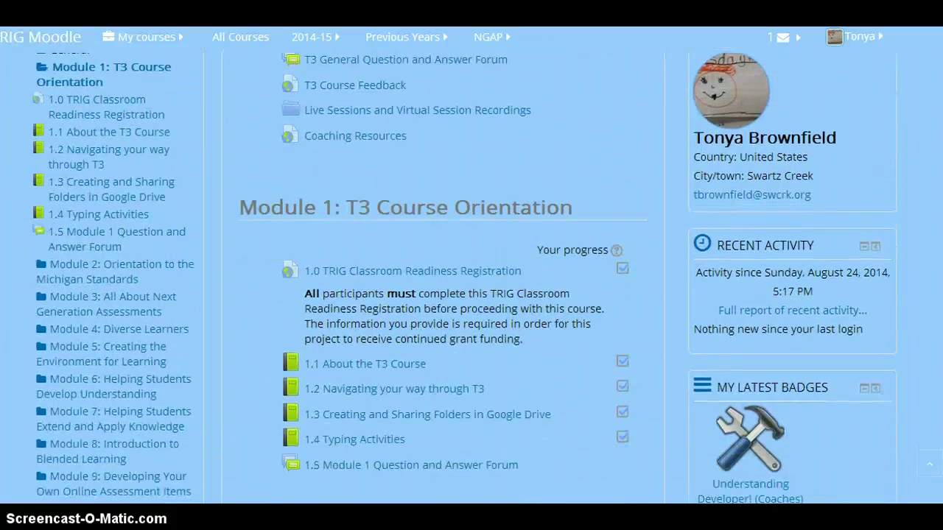
pyautogui.scroll(-1, 471, 278)
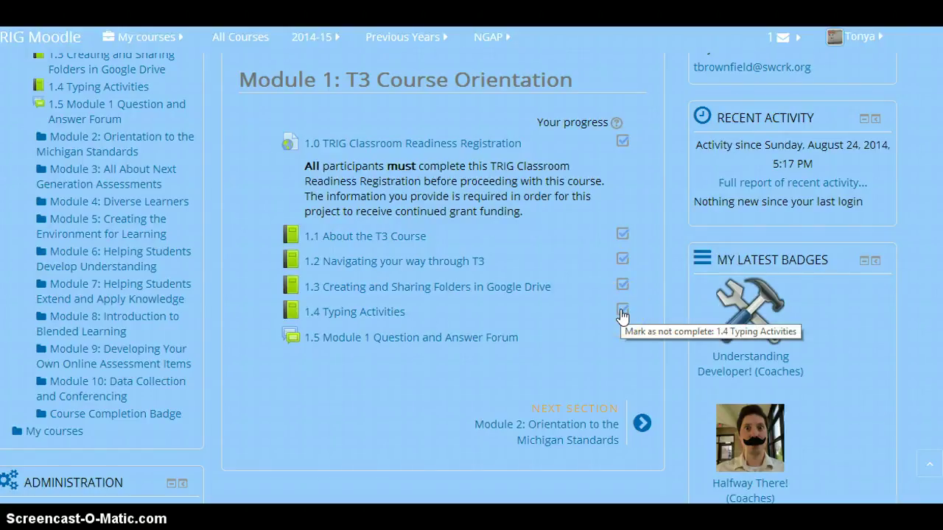
# Start a new discussion topic in the 1.5 Module 1 Question and Answer Forum with the subject "Typing Practice for the iPad"
pyautogui.click(375, 340)
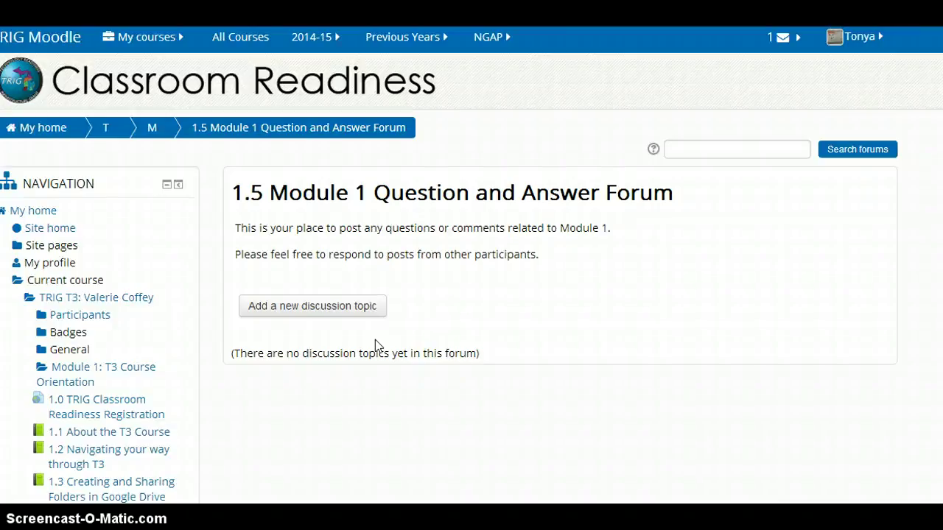
pyautogui.click(322, 313)
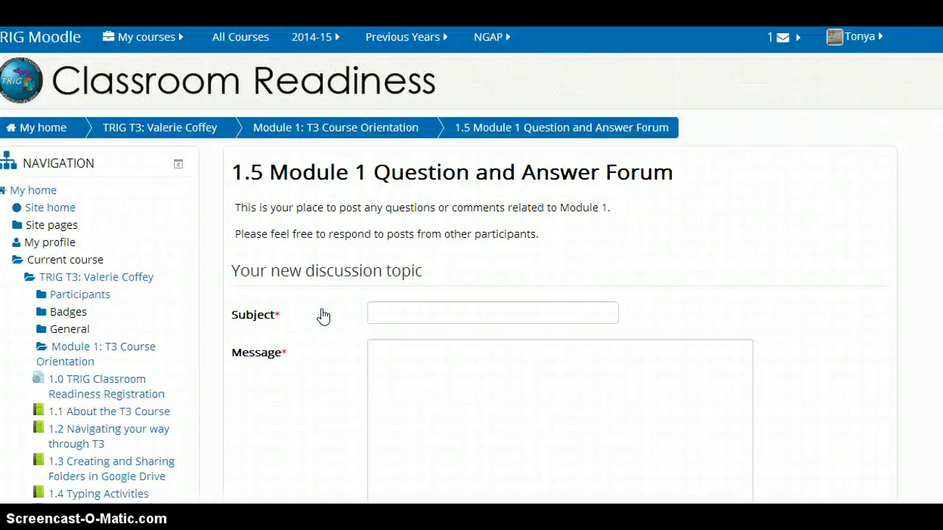
pyautogui.click(394, 315)
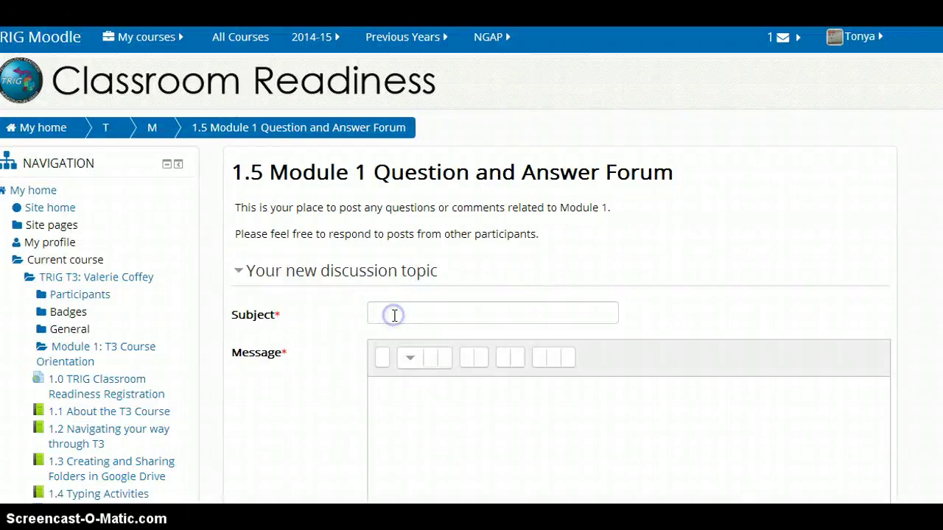
pyautogui.write('Typing ')
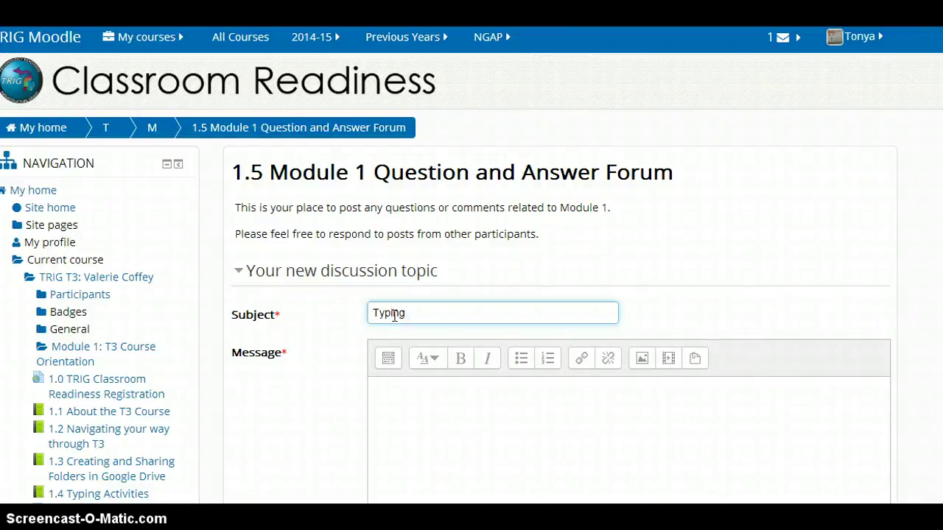
pyautogui.write('Practice for the iPad')
# Write the topic's message: "Do you know if there are any ipad apps that will help students with typing fluency."
pyautogui.click(426, 391)
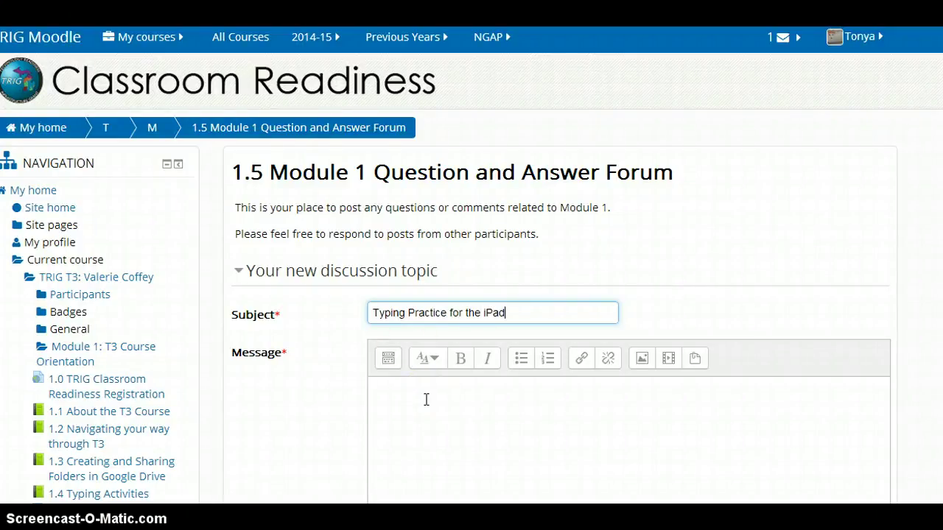
pyautogui.click(425, 399)
pyautogui.write('Do')
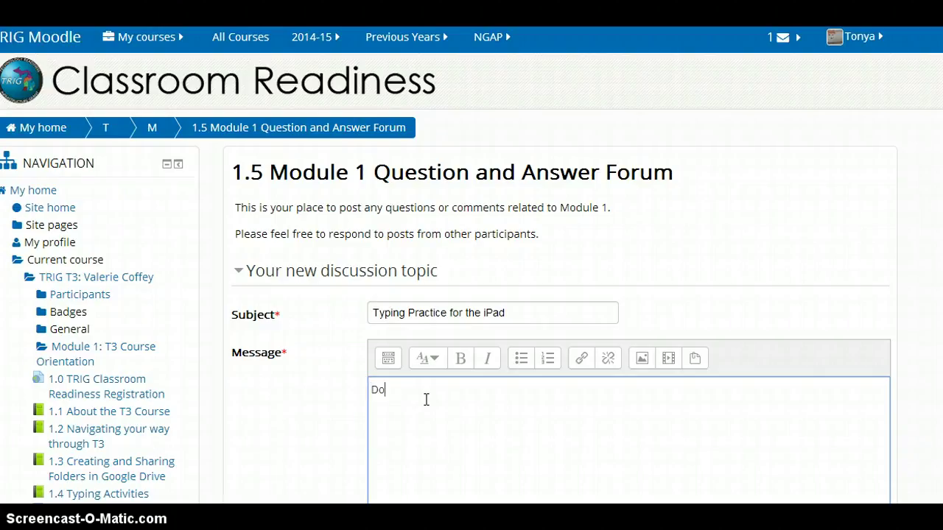
pyautogui.write(' you know if there are any ipad')
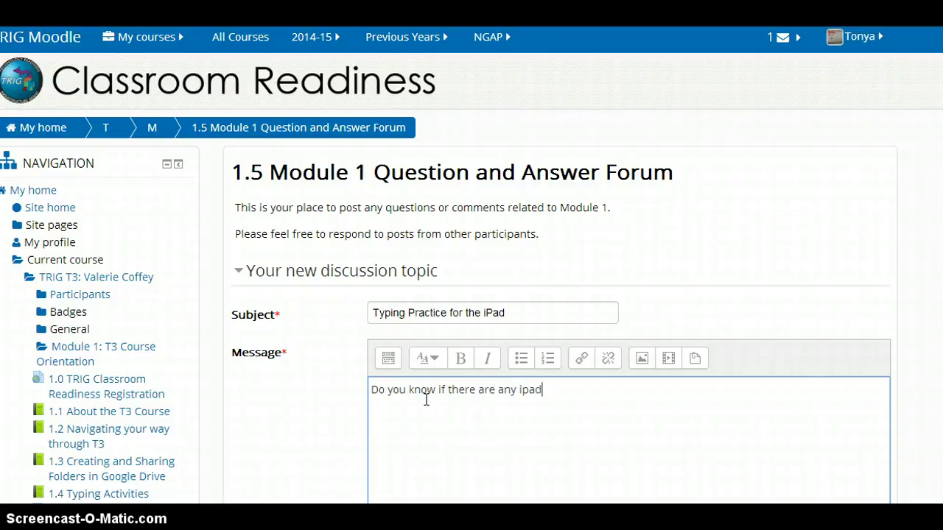
pyautogui.write(' apps that will help ')
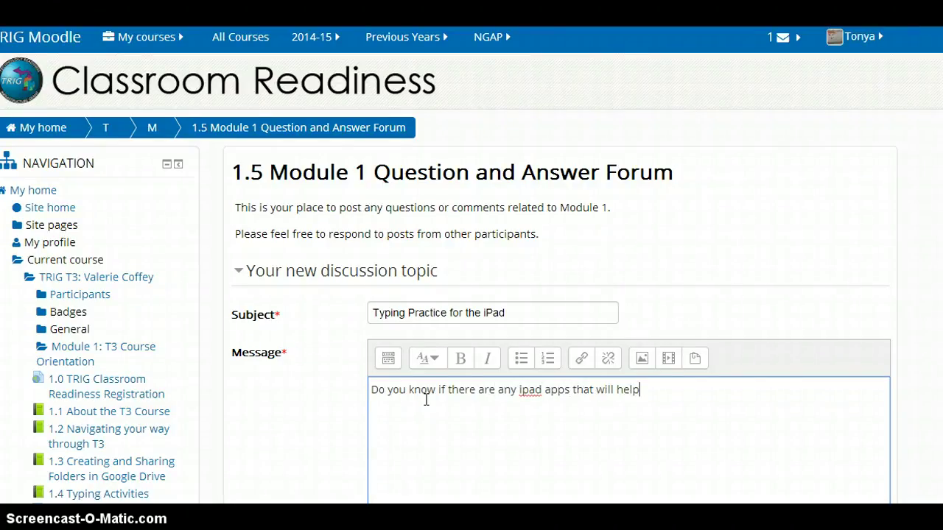
pyautogui.write('students with typing fl')
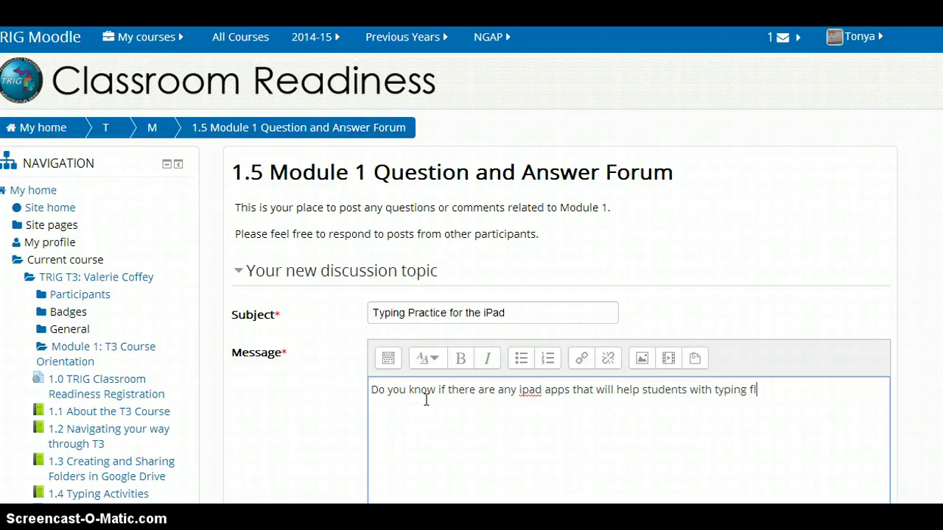
pyautogui.write('uency.')
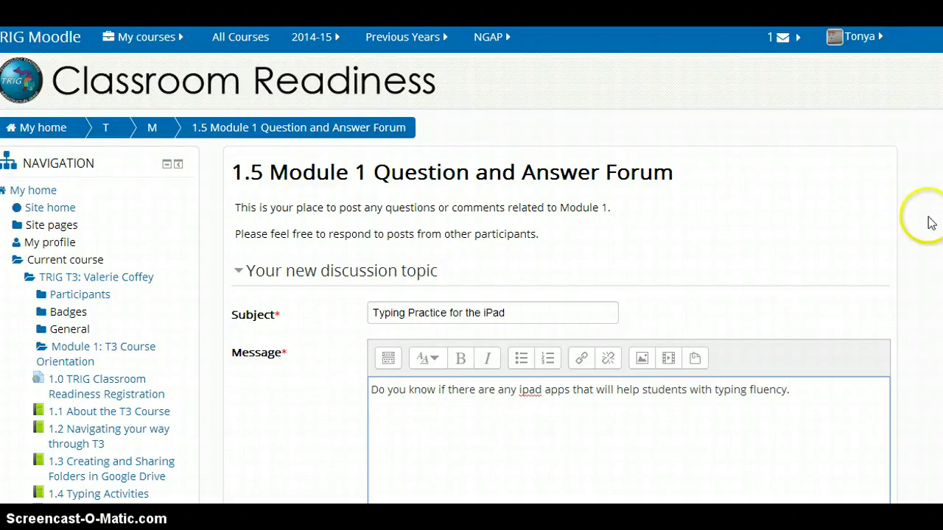
# Post the new discussion topic to the forum without an attachment and continue to the forum's discussion list
pyautogui.scroll(-4, 471, 278)
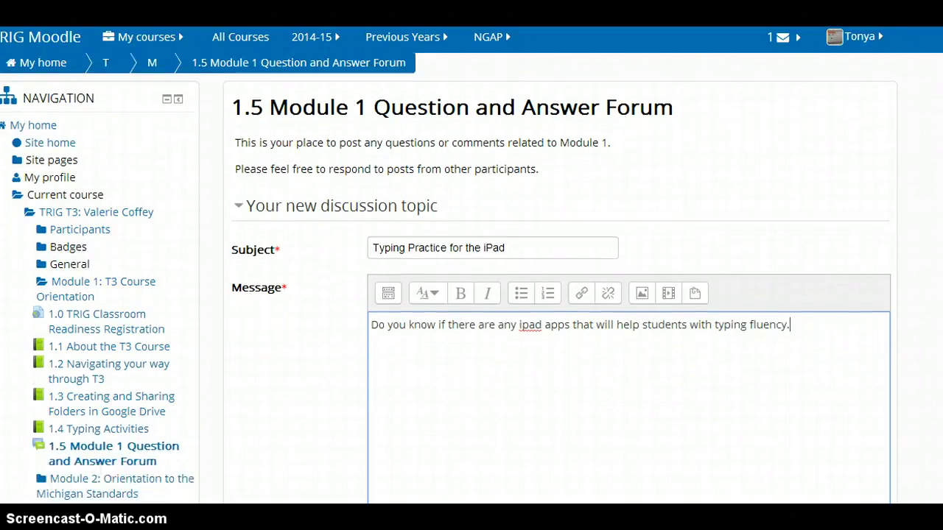
pyautogui.scroll(-2, 472, 277)
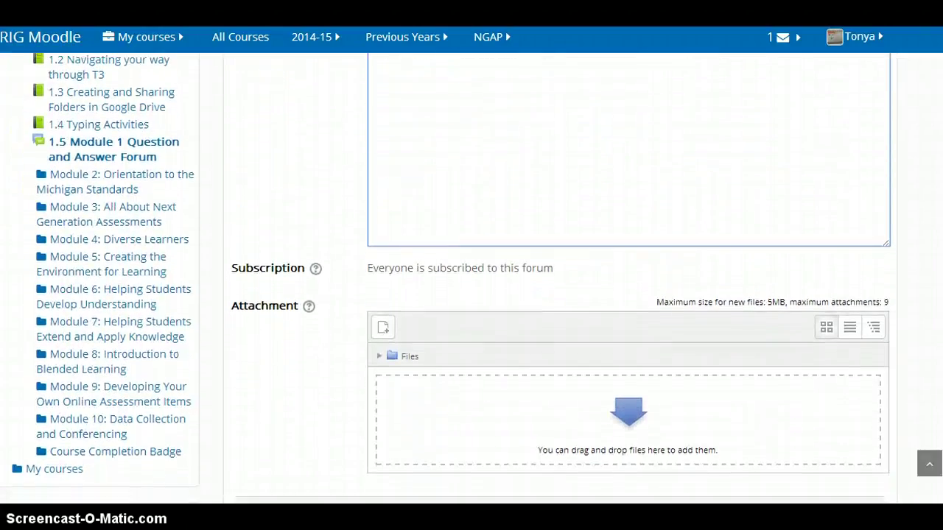
pyautogui.scroll(-1, 471, 277)
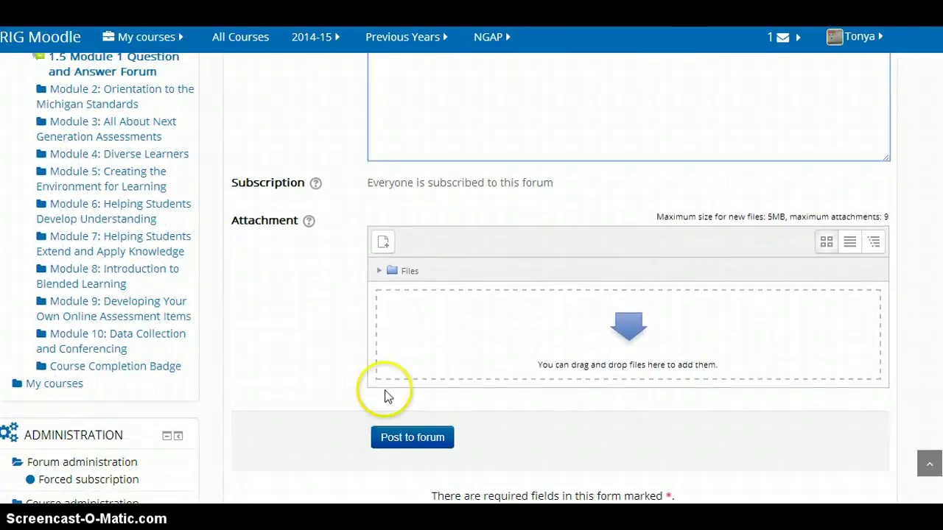
pyautogui.click(413, 438)
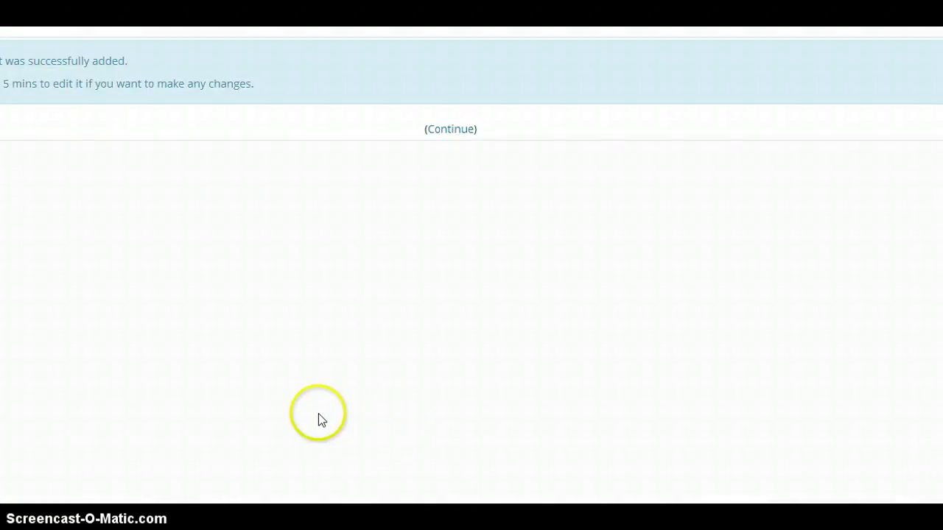
pyautogui.click(453, 129)
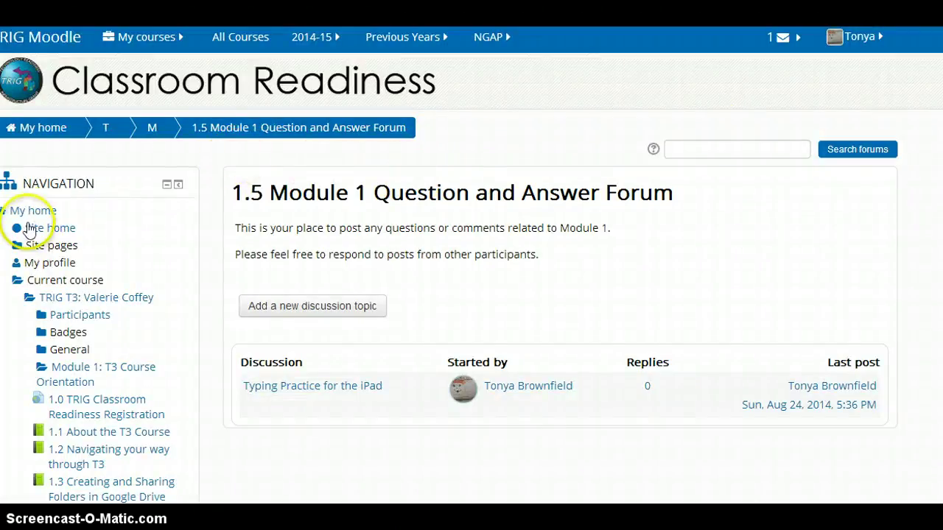
# Go from the Module 1 forum to the My home page
pyautogui.click(31, 213)
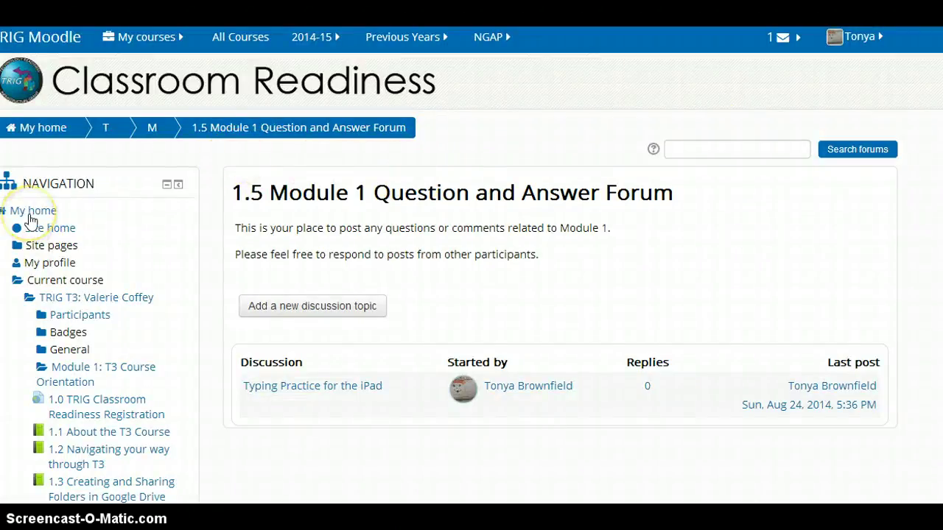